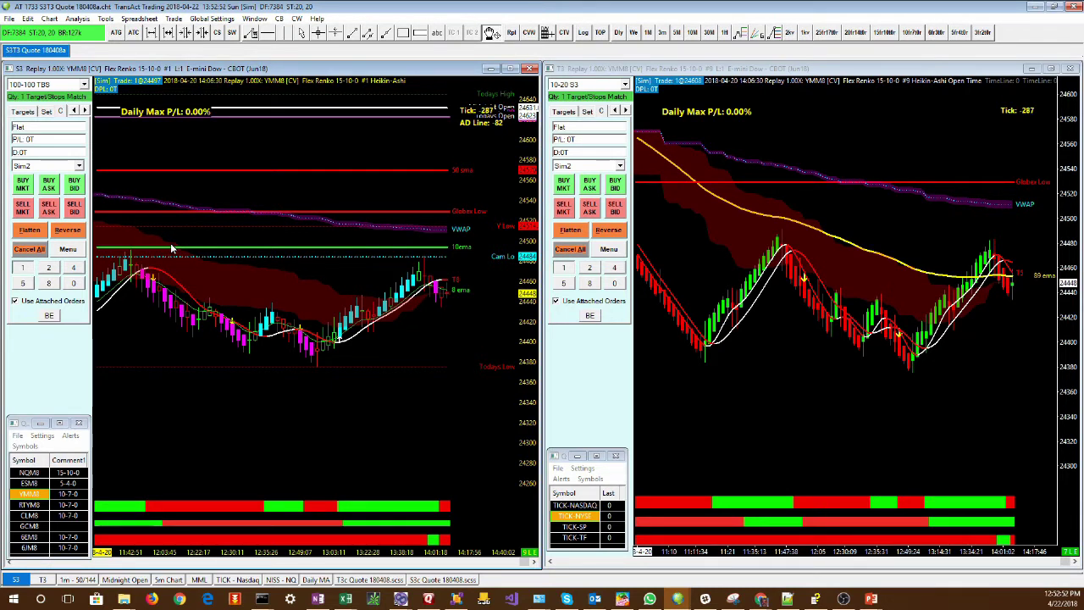
# Open the recent chartbook 'ATR Stop 180323.Cht' with its 3-minute YMM8 chart.
pyautogui.click(8, 18)
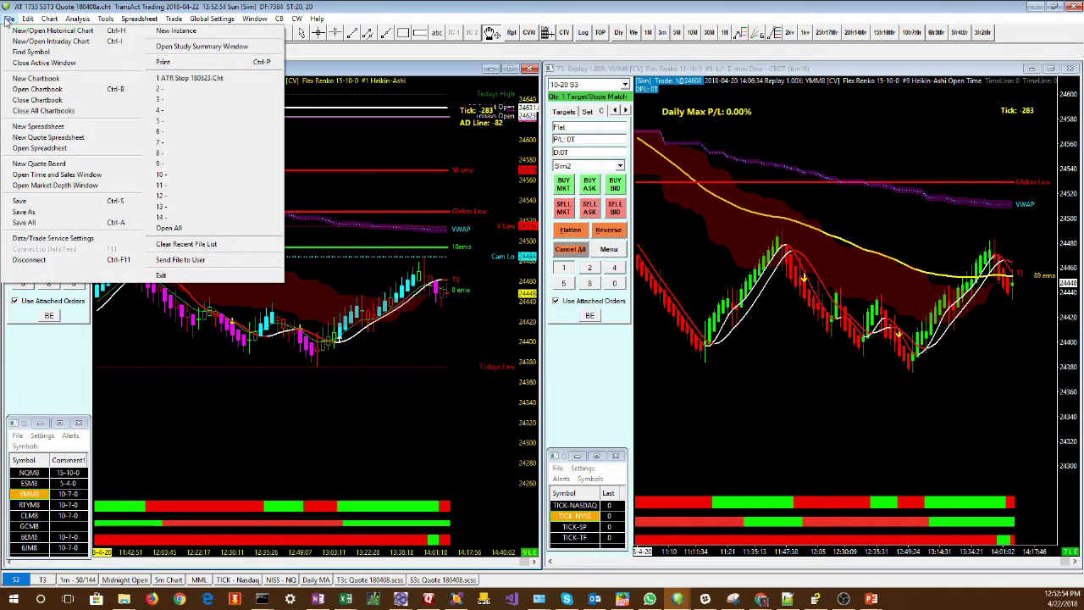
pyautogui.click(173, 79)
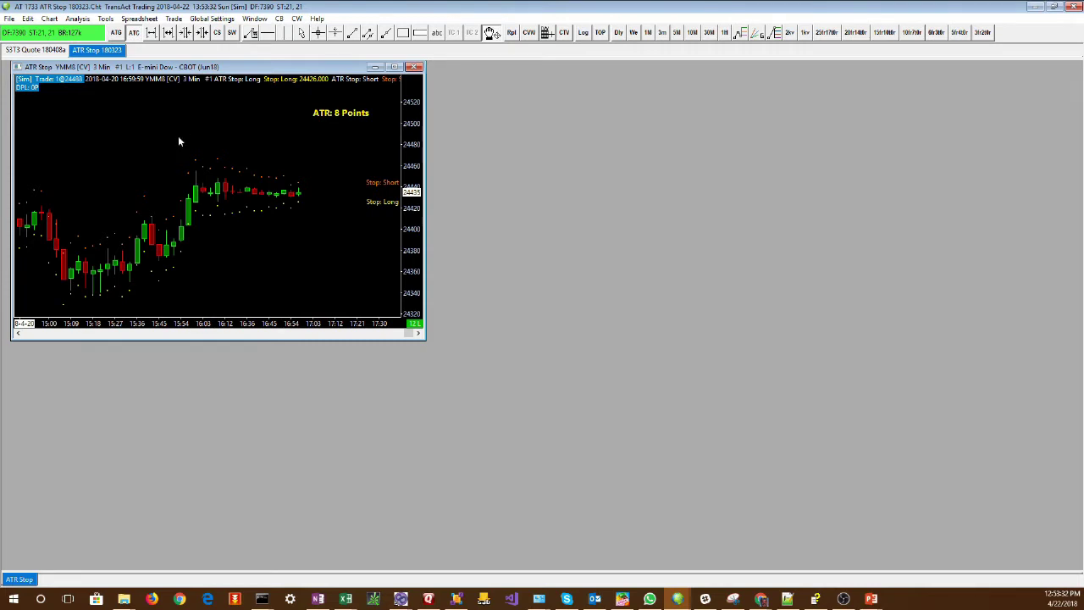
# Open the chart's study list and apply the Average True Range (ID:8) settings unchanged.
pyautogui.rightClick(244, 110)
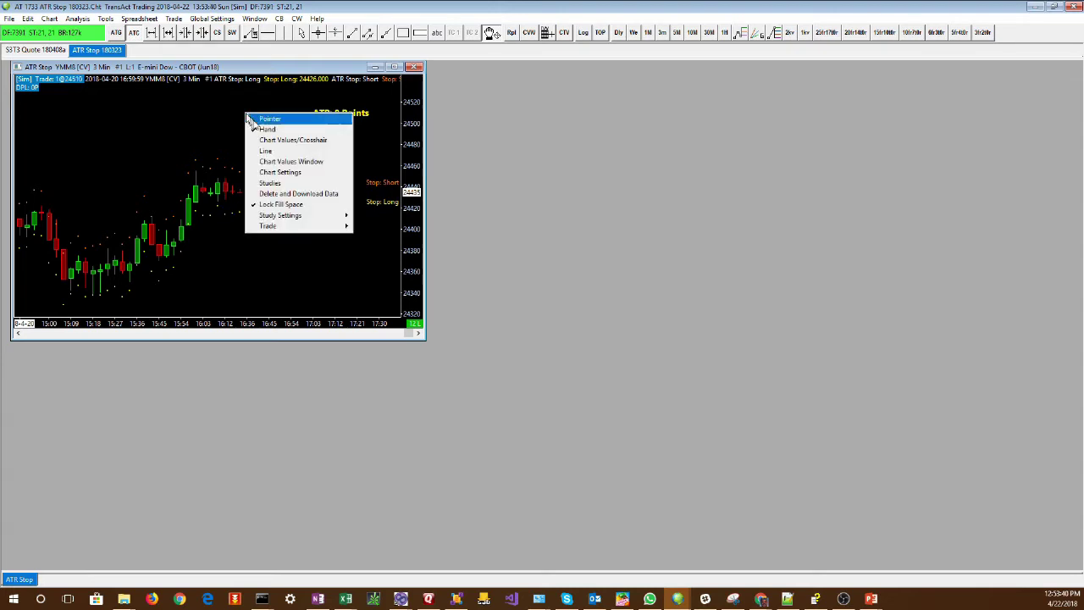
pyautogui.click(272, 184)
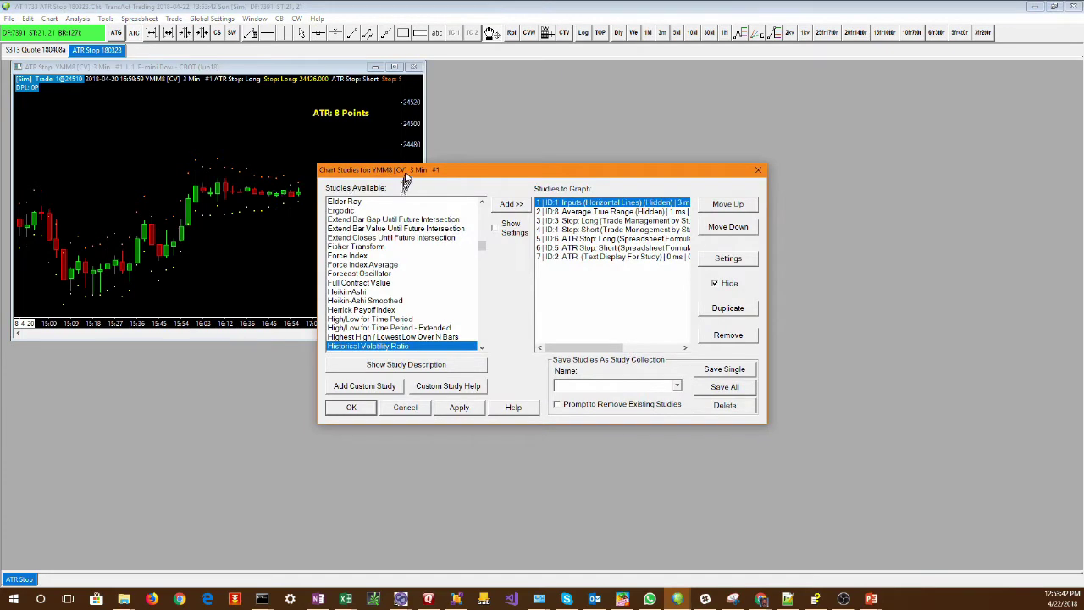
pyautogui.moveTo(404, 173); pyautogui.dragTo(540, 76)
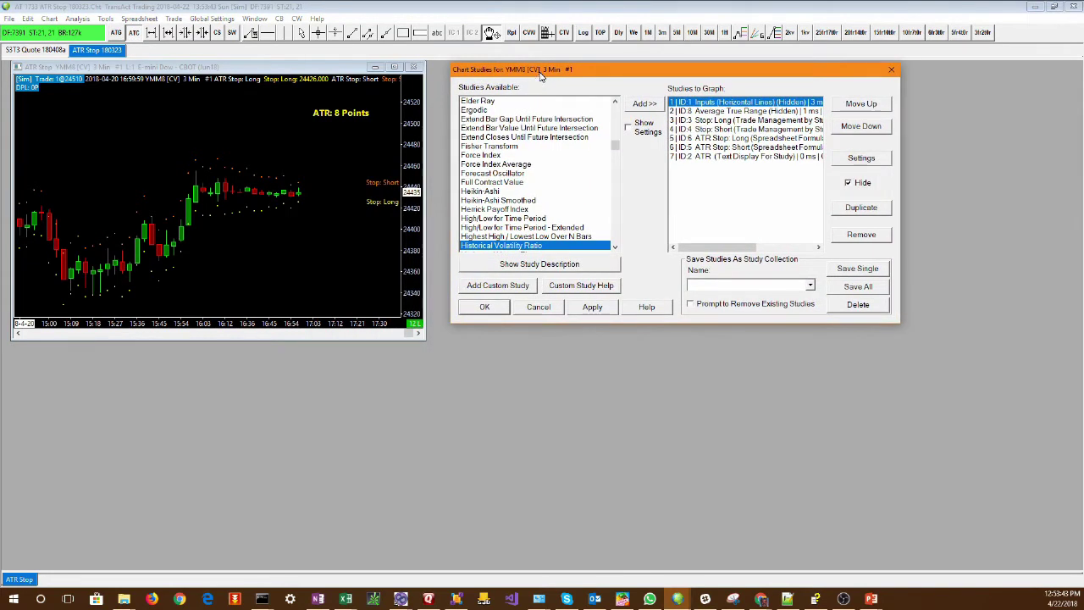
pyautogui.click(714, 111)
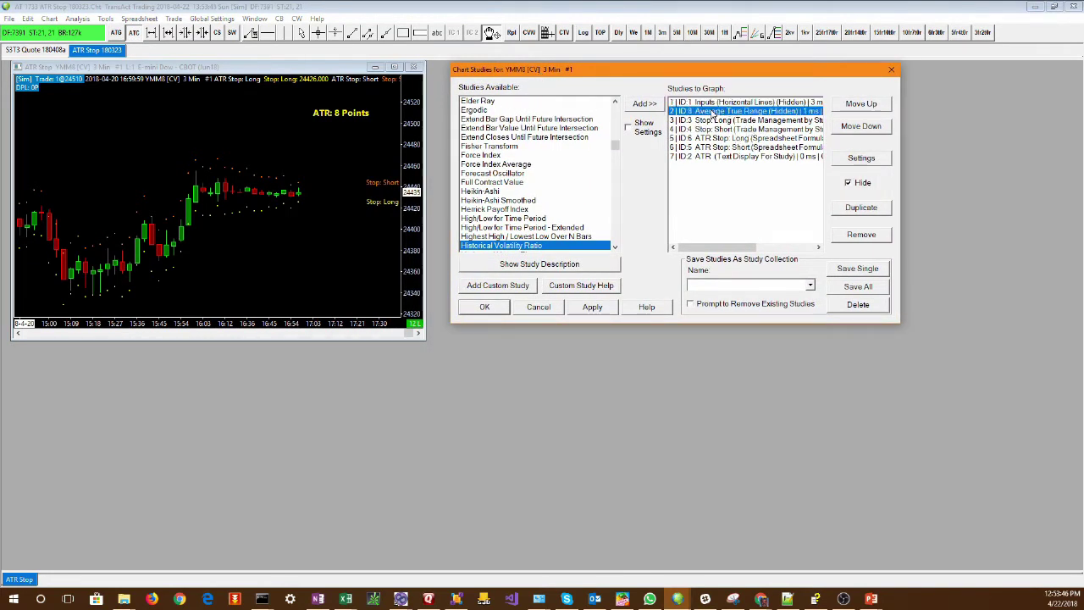
pyautogui.doubleClick(714, 111)
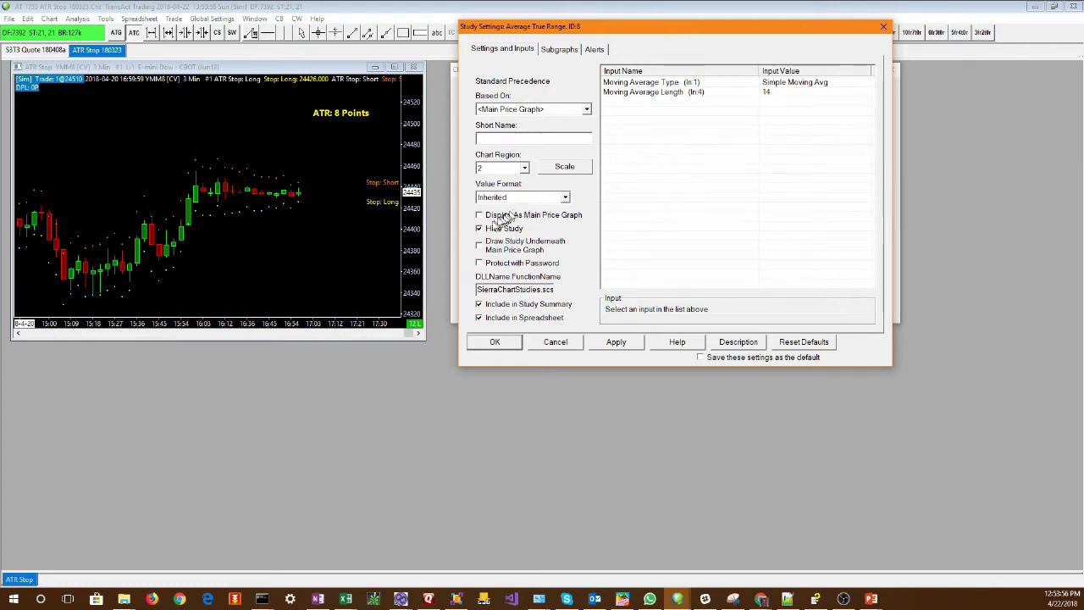
pyautogui.click(616, 343)
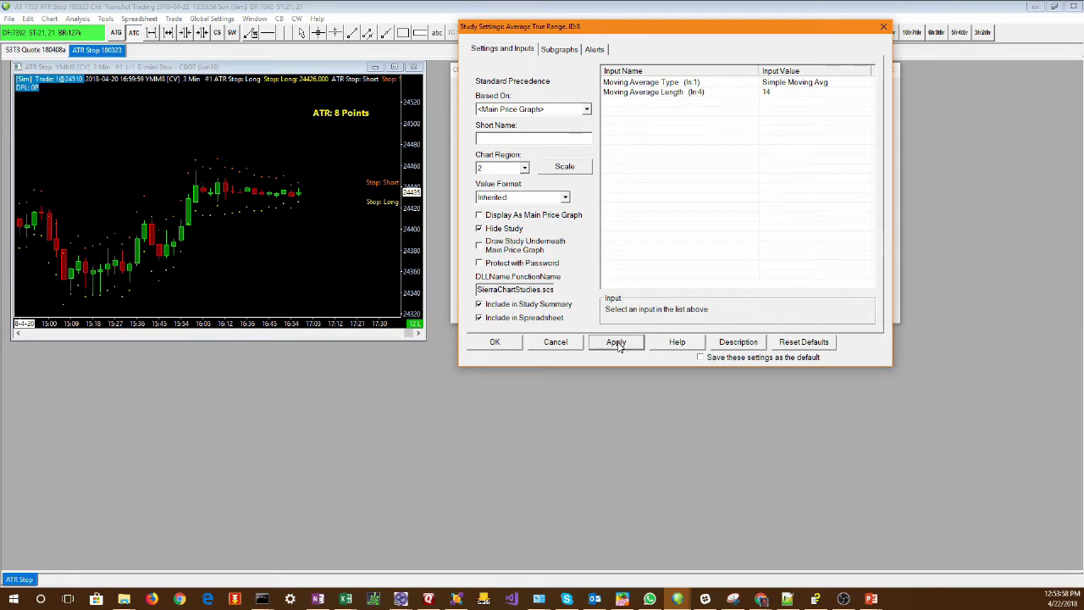
pyautogui.click(495, 342)
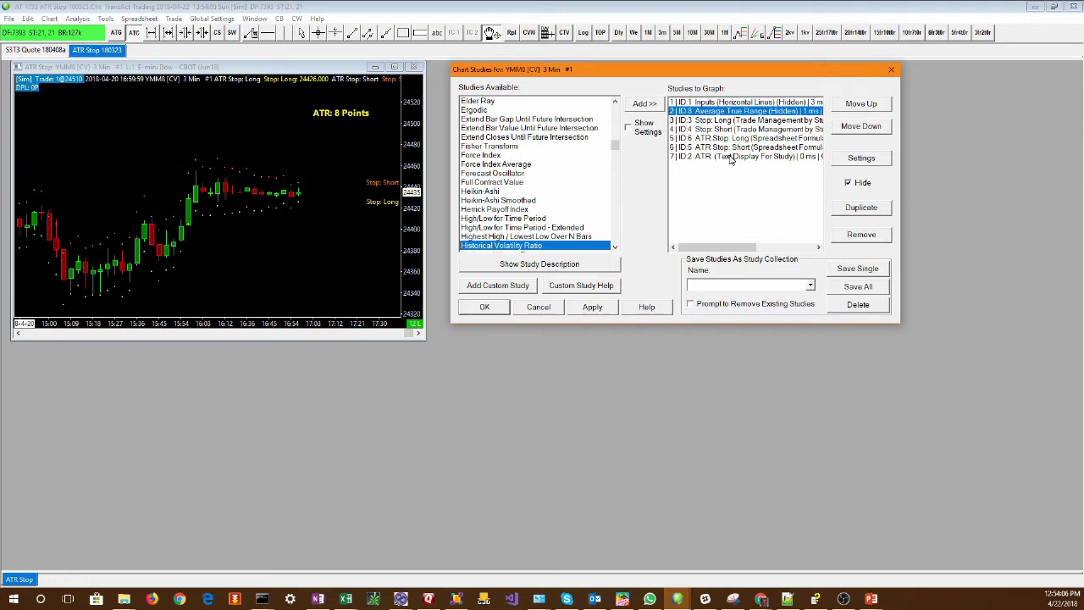
# Try the Inputs study's ATR Multiplier Value at 10, then at 5.
pyautogui.doubleClick(718, 102)
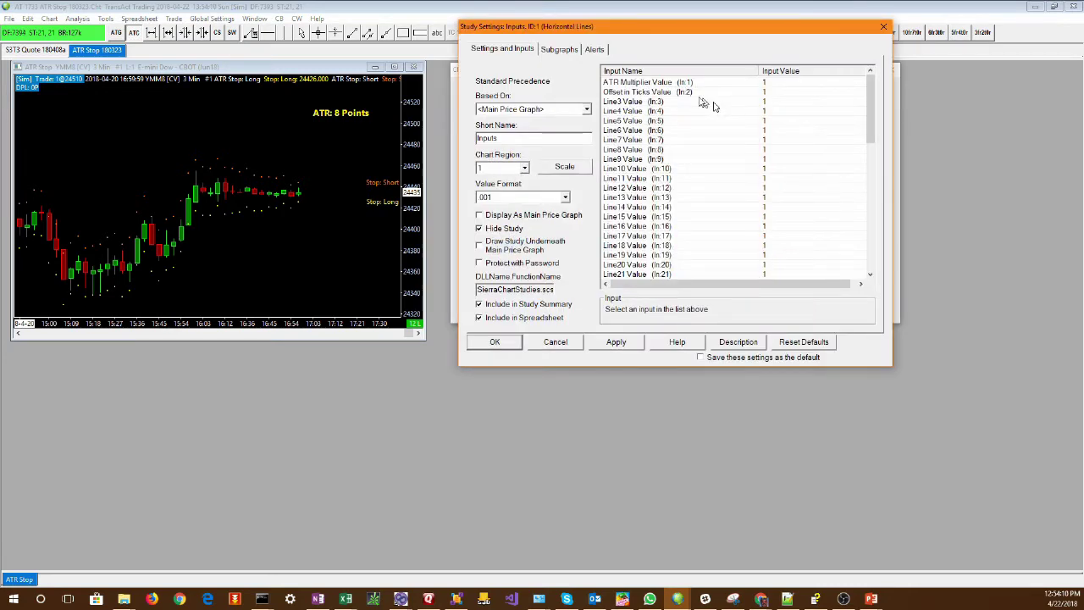
pyautogui.click(668, 84)
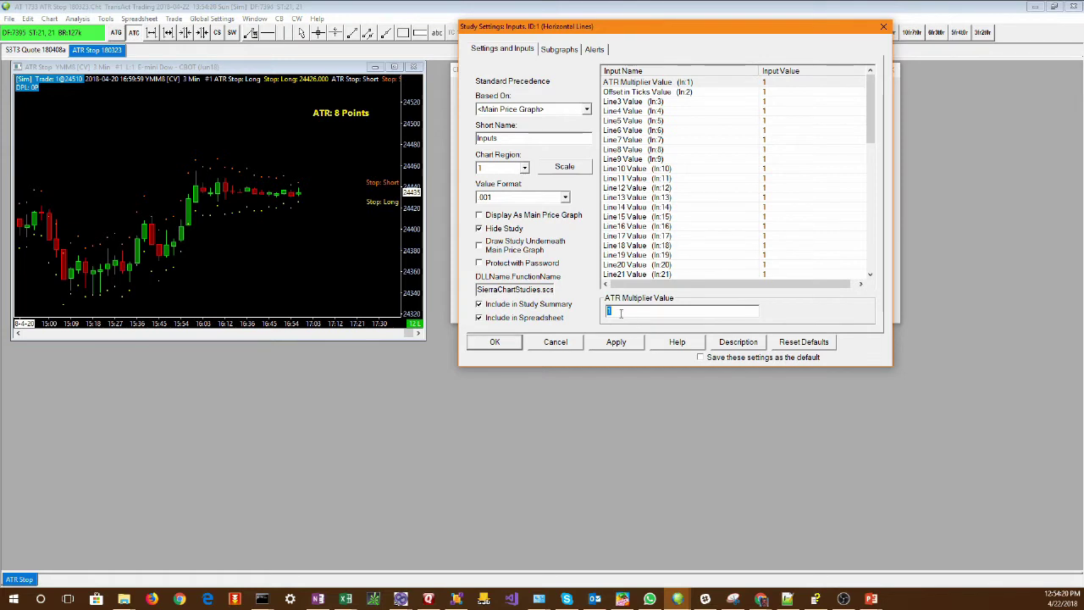
pyautogui.write('10')
pyautogui.click(615, 342)
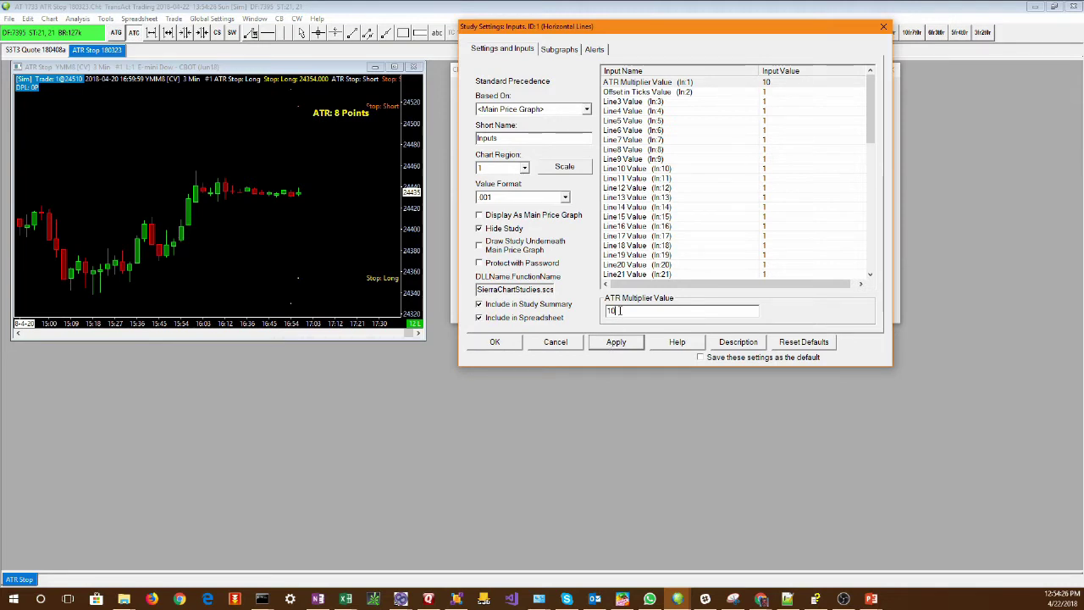
pyautogui.press('BackSpace')
pyautogui.write('5')
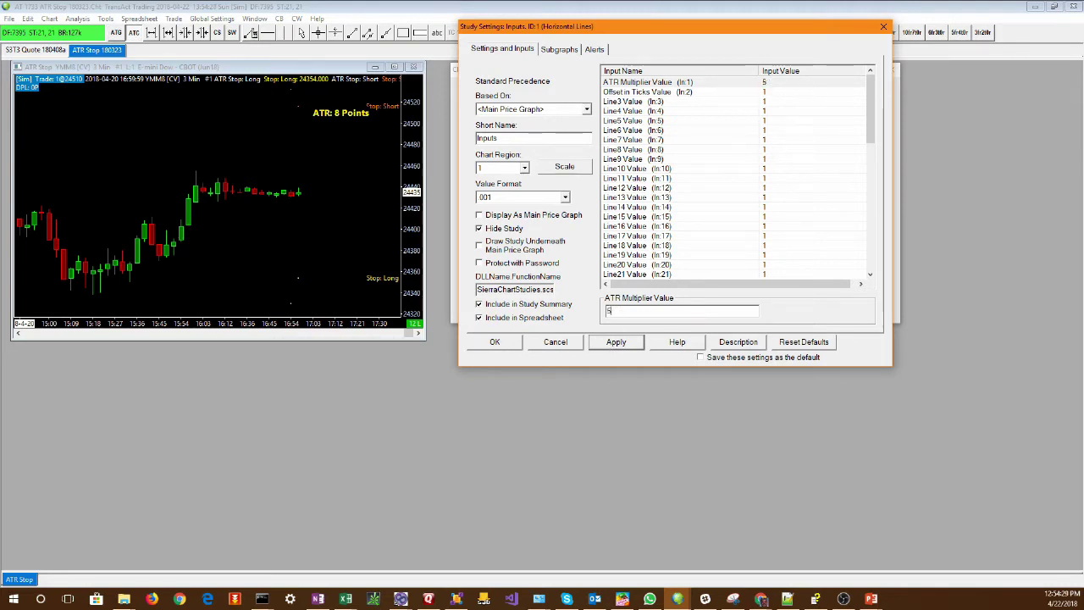
pyautogui.click(608, 344)
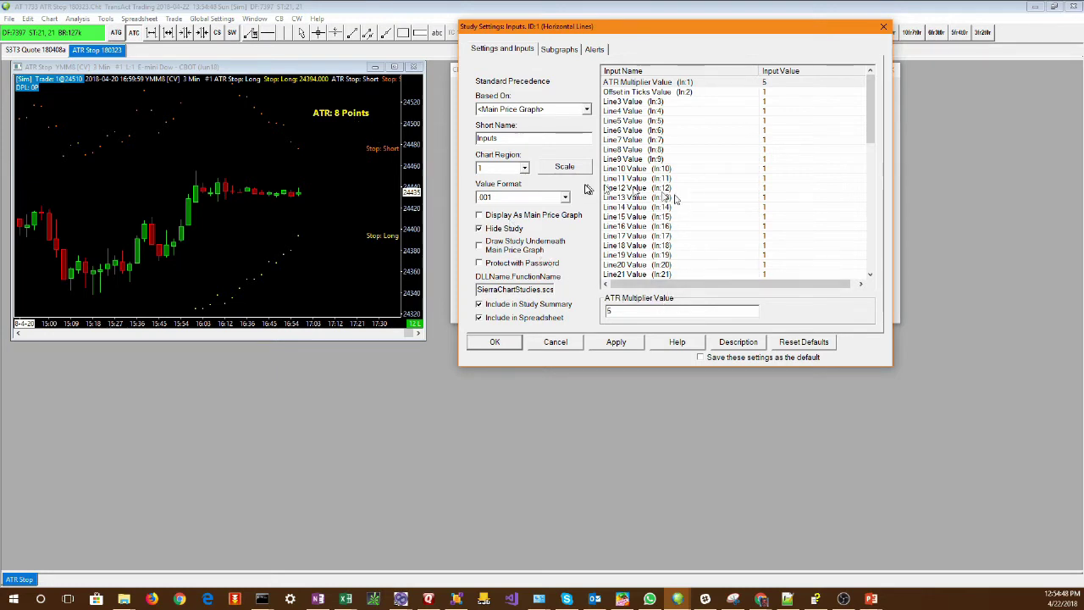
# Apply ATR multipliers 2 and then 1, and review the Offset in Ticks input.
pyautogui.doubleClick(621, 312)
pyautogui.write('2')
pyautogui.click(615, 342)
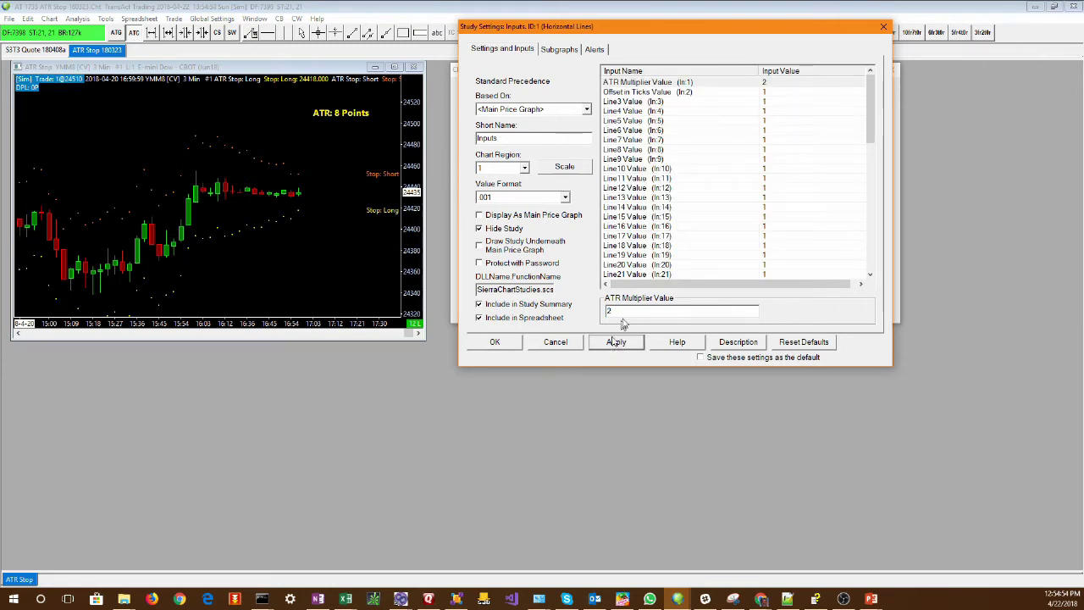
pyautogui.doubleClick(609, 311)
pyautogui.write('1')
pyautogui.click(615, 342)
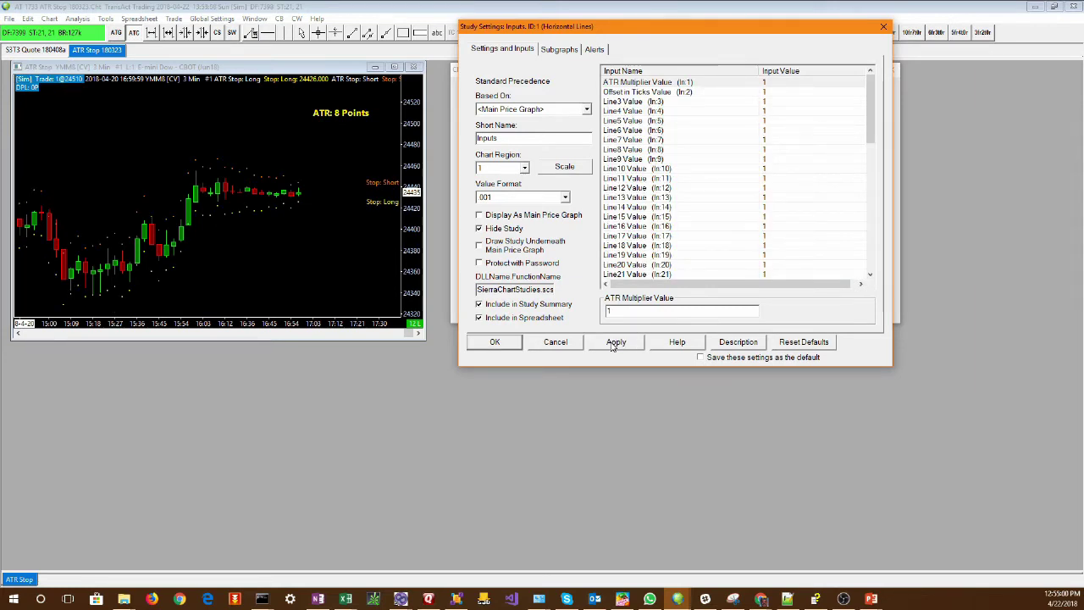
pyautogui.click(652, 85)
pyautogui.click(657, 92)
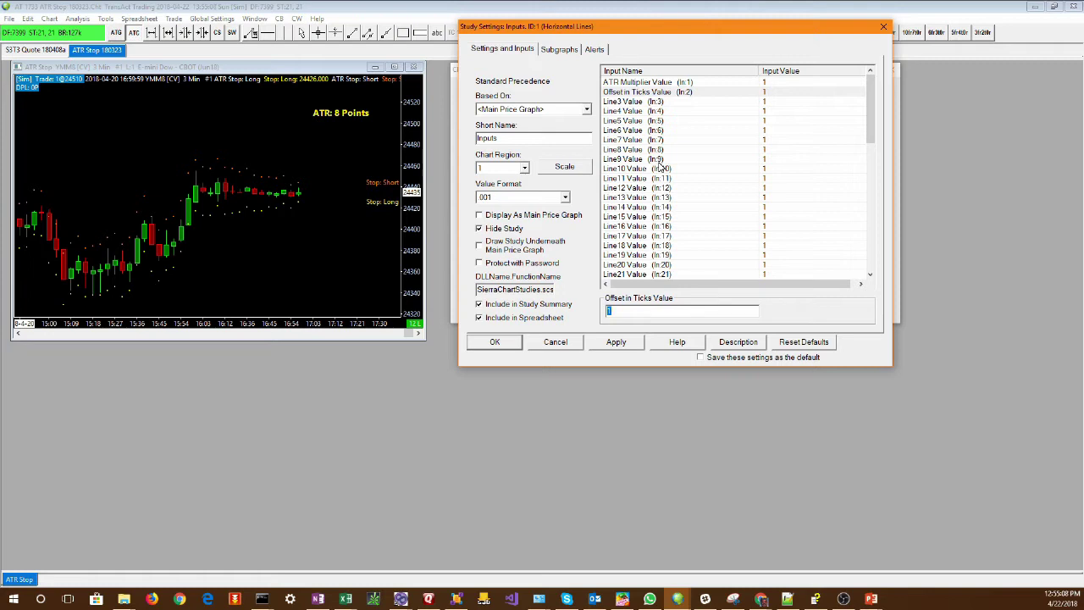
pyautogui.click(222, 102)
pyautogui.click(646, 93)
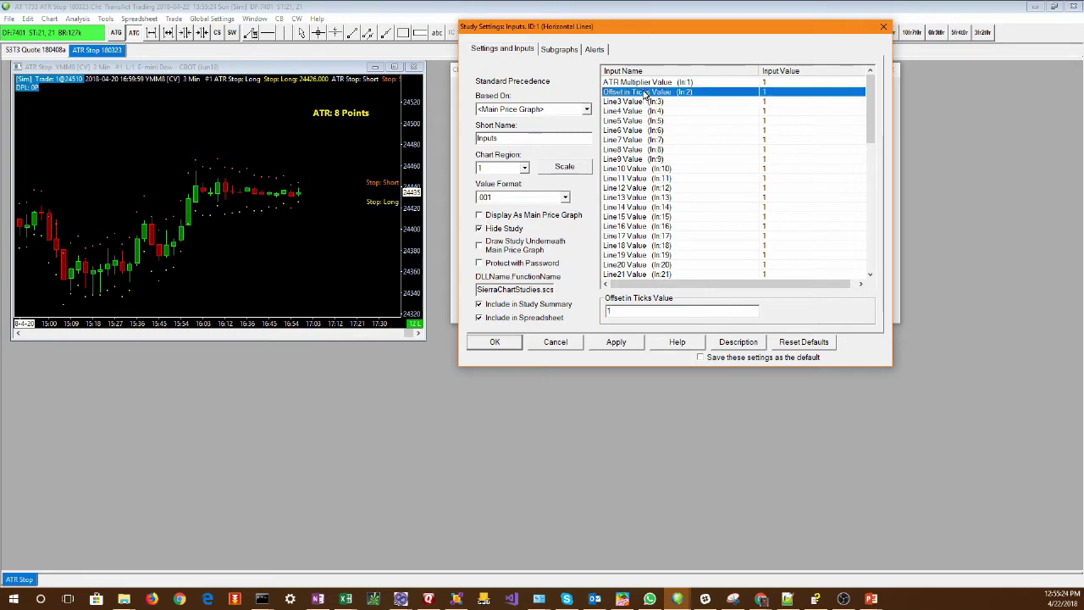
pyautogui.click(773, 93)
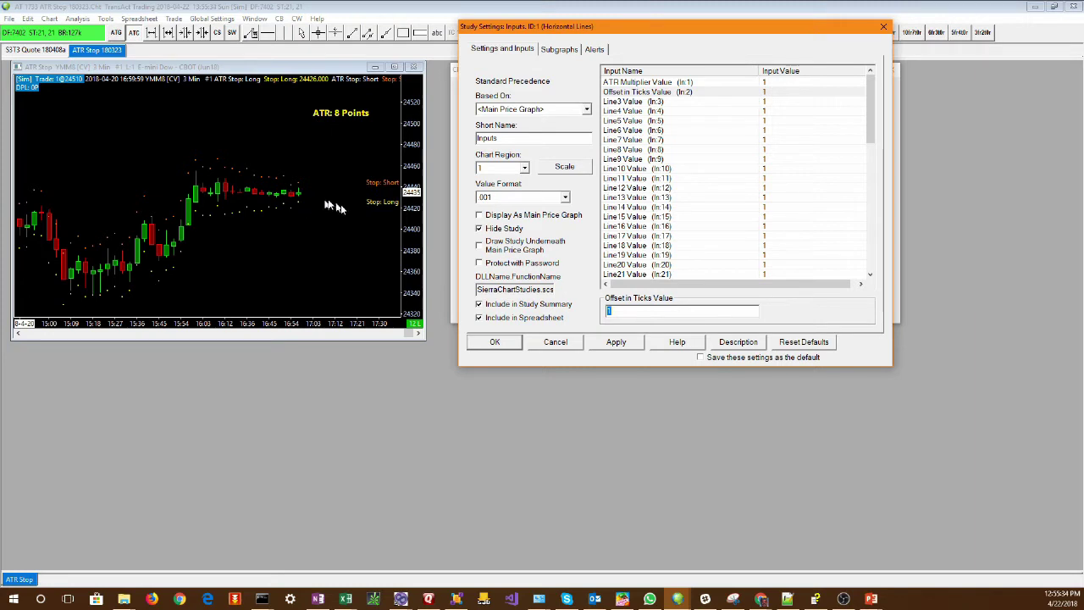
pyautogui.click(496, 344)
# Inspect Stop: Long settings, confirming it follows ATR Stop: Long (ID:6) SG1, without changes.
pyautogui.click(556, 341)
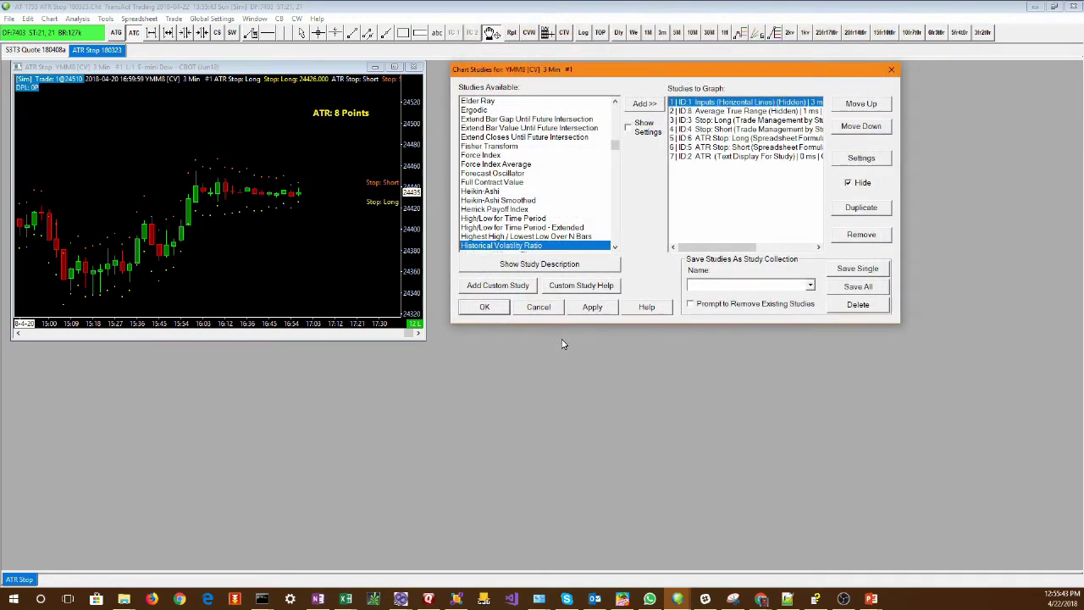
pyautogui.click(725, 121)
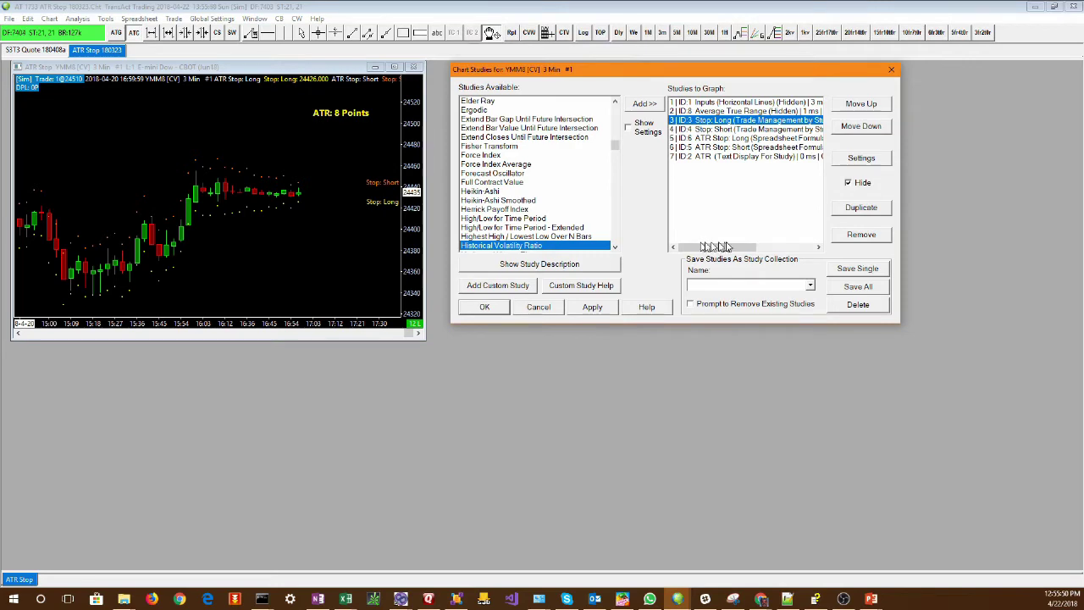
pyautogui.doubleClick(762, 124)
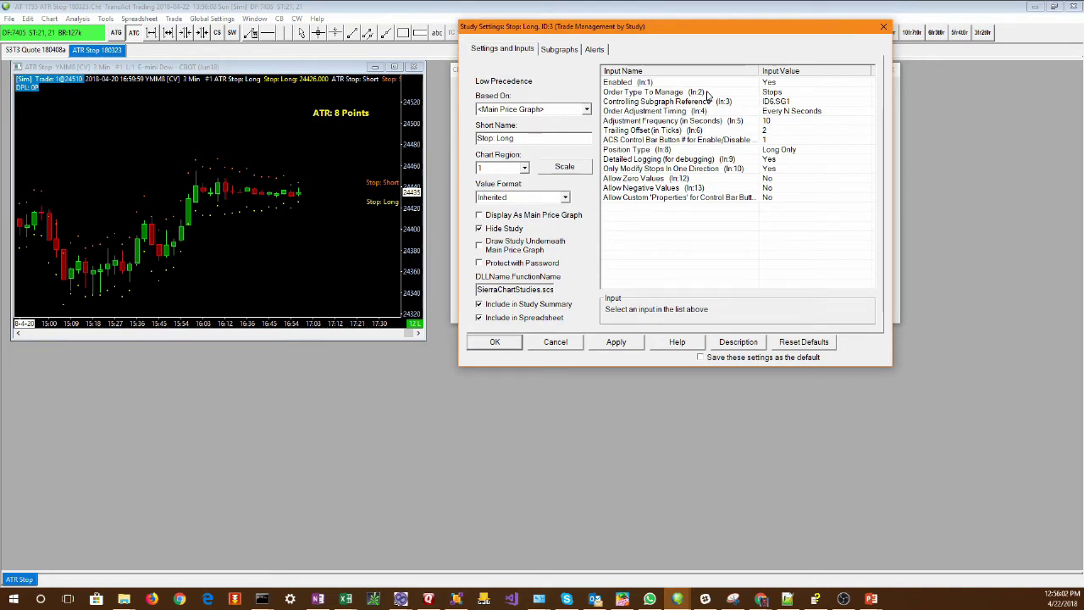
pyautogui.click(691, 101)
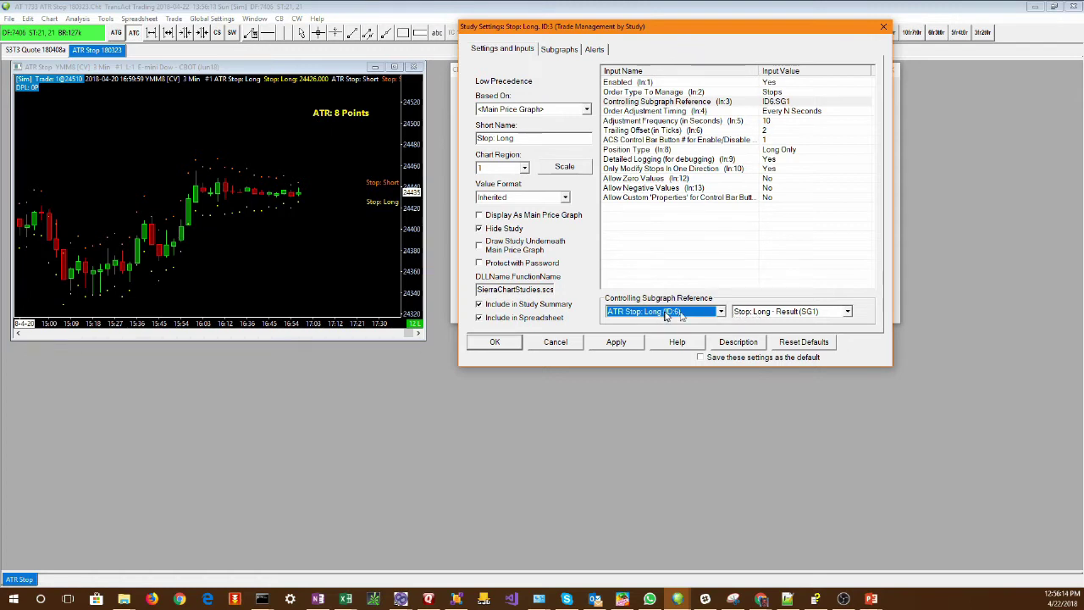
pyautogui.click(792, 311)
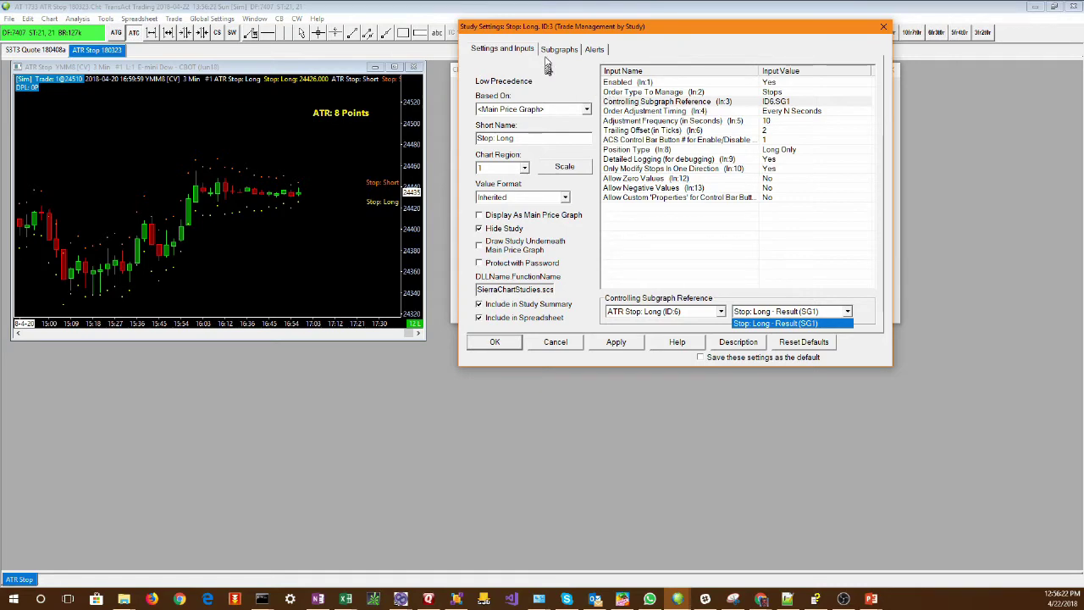
pyautogui.click(556, 343)
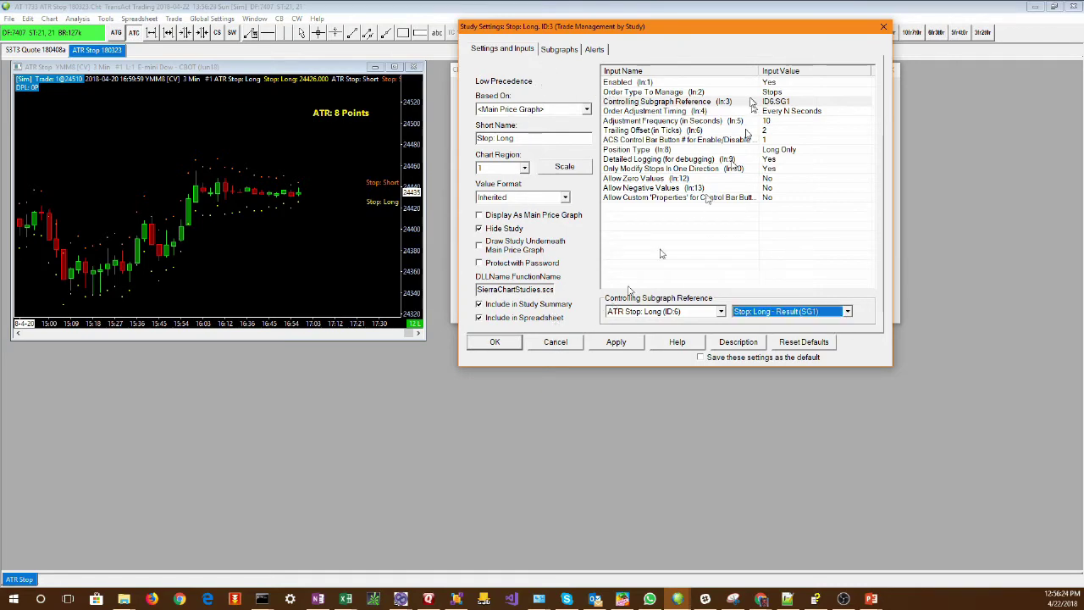
pyautogui.click(555, 342)
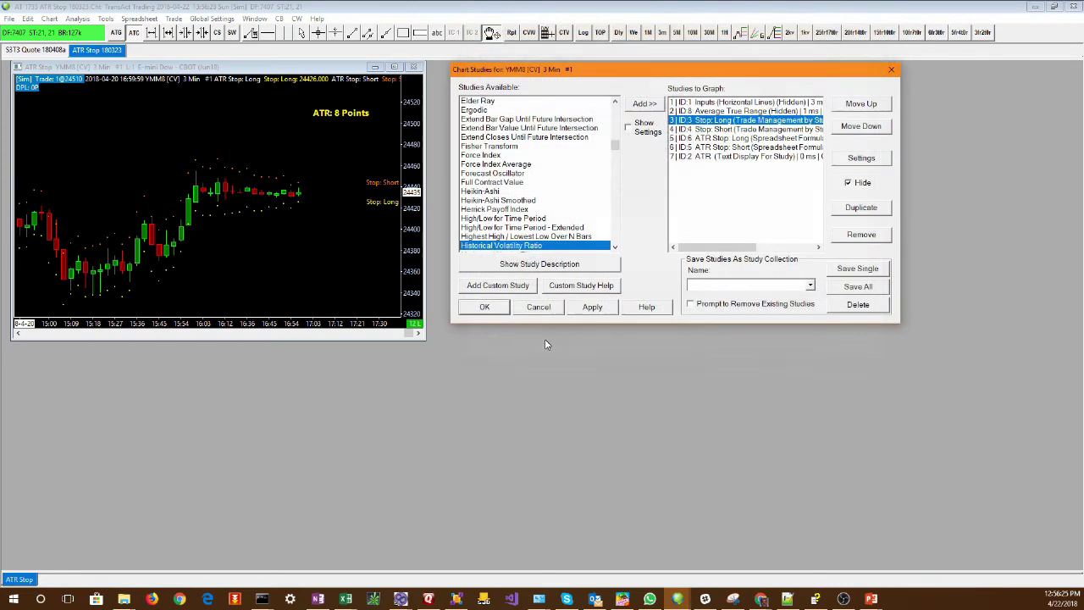
pyautogui.doubleClick(726, 129)
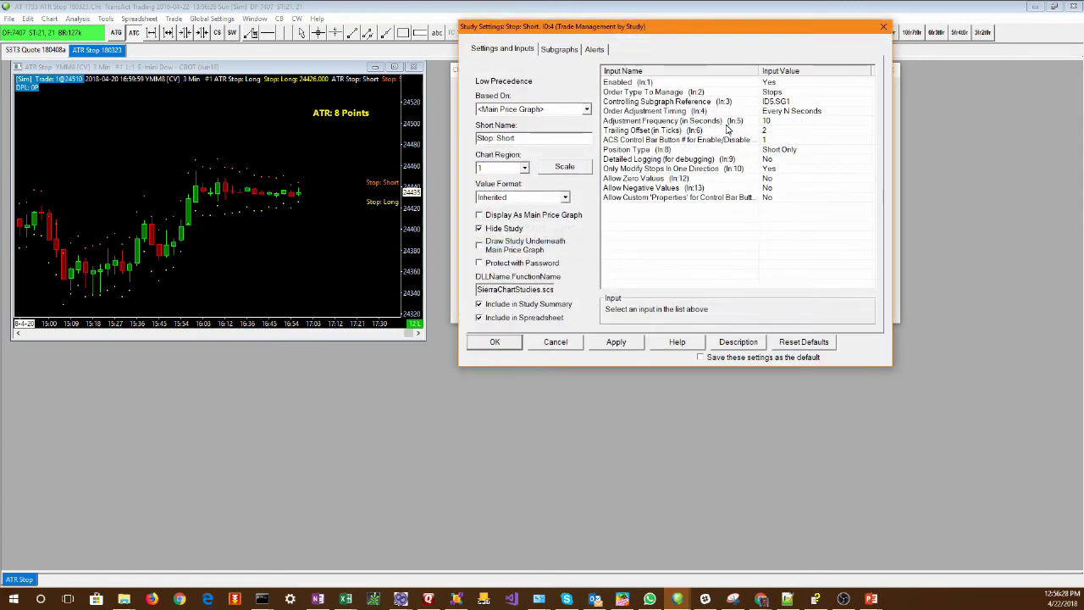
pyautogui.click(705, 91)
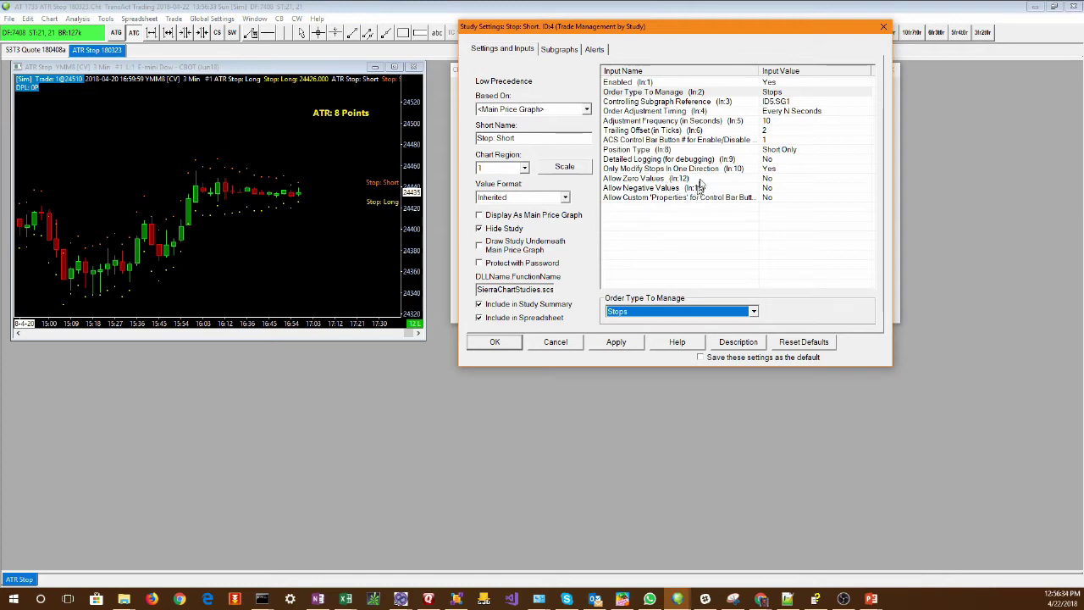
pyautogui.click(672, 82)
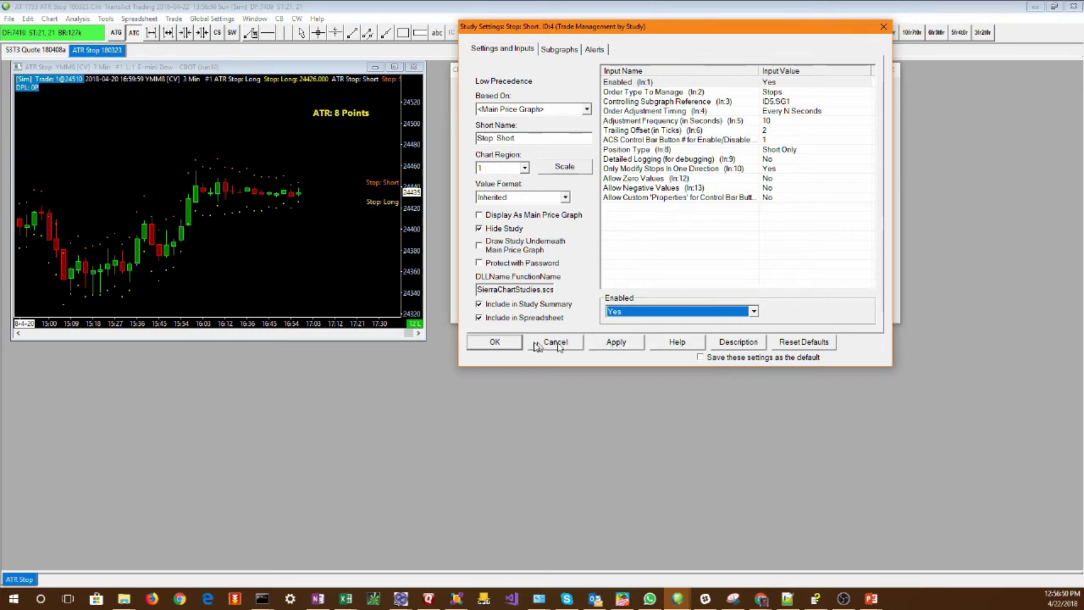
pyautogui.click(595, 343)
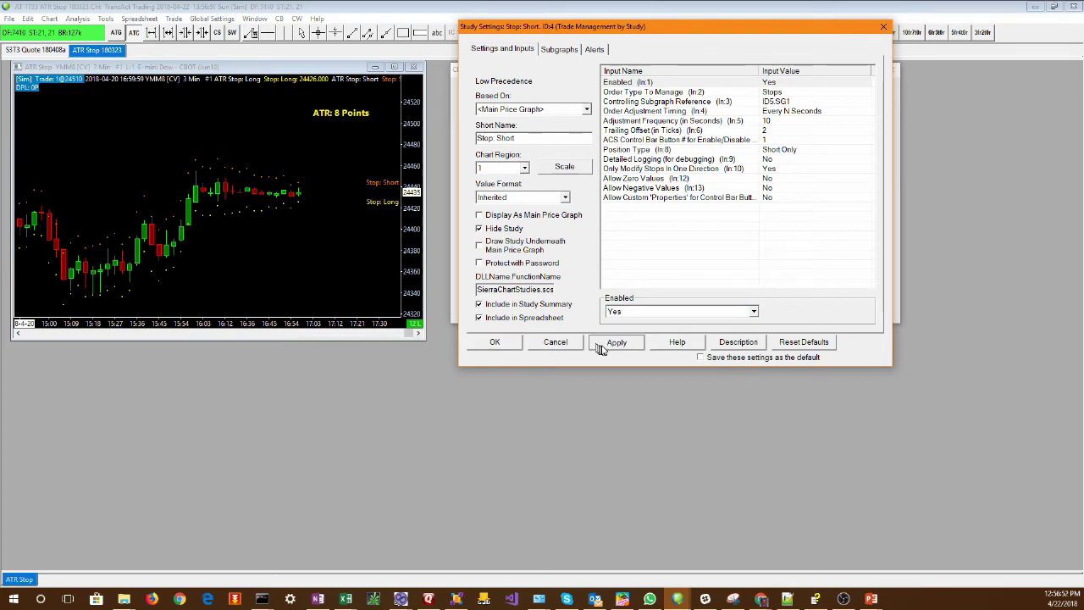
pyautogui.click(495, 343)
pyautogui.click(490, 307)
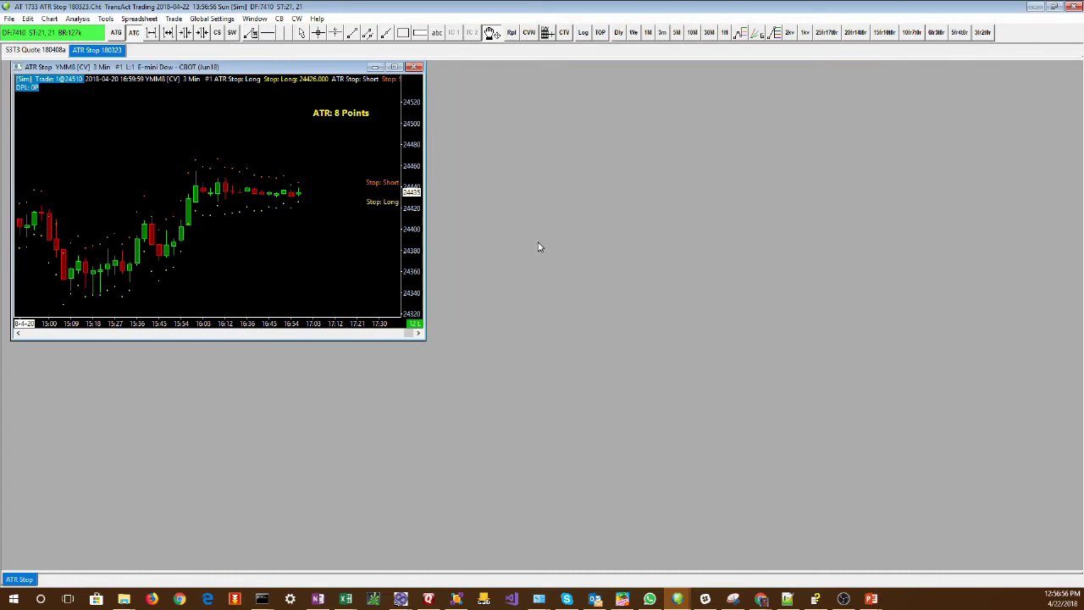
pyautogui.rightClick(1009, 36)
# Add Custom Study Button 1 | TMS to Control Bar 1 after the chart auto-trading entry.
pyautogui.click(1012, 38)
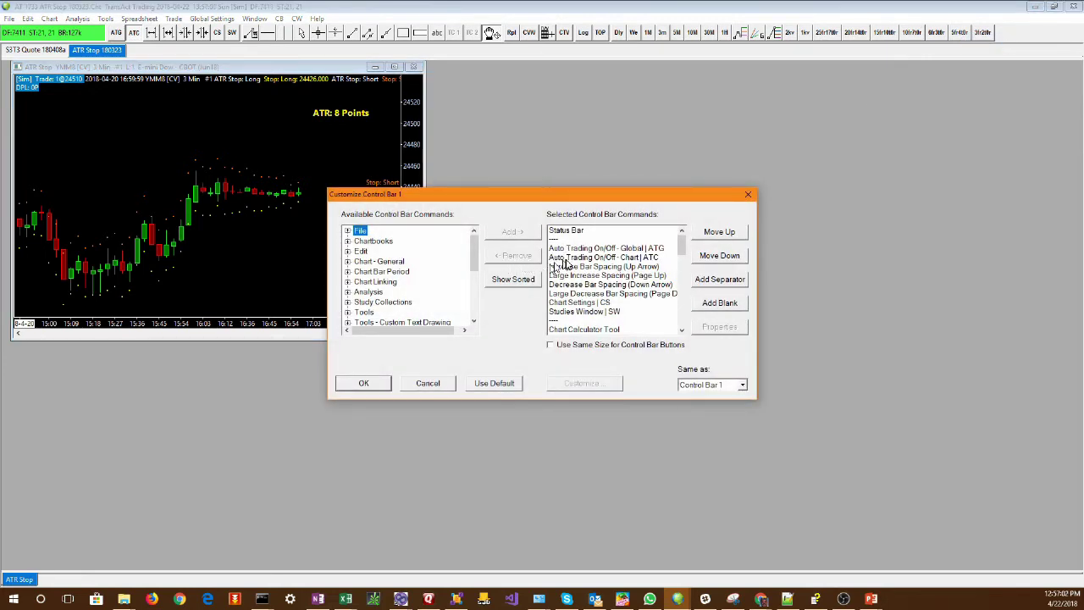
pyautogui.click(568, 258)
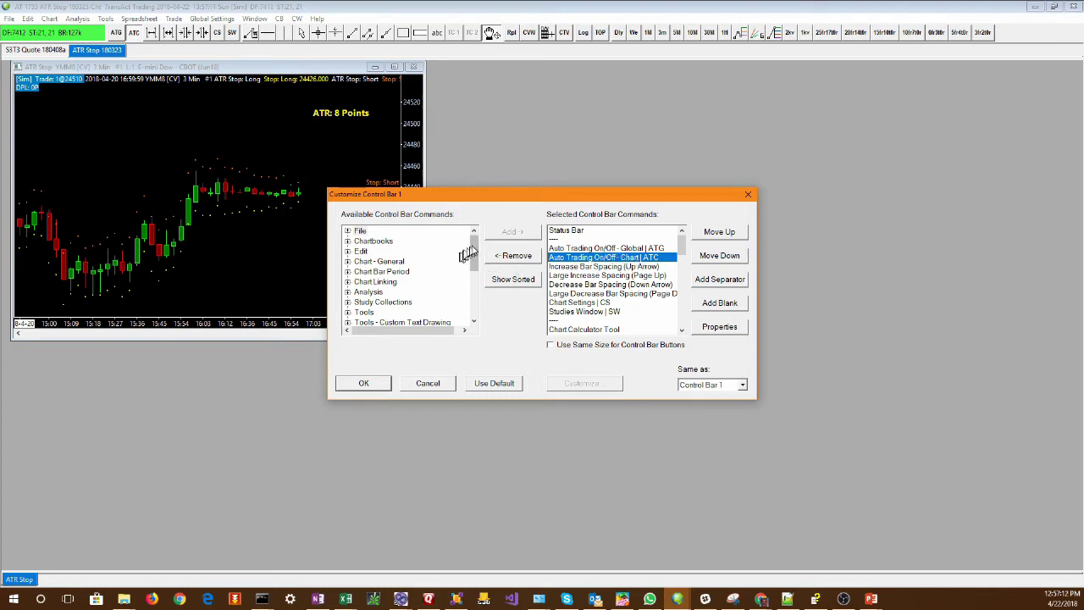
pyautogui.moveTo(475, 252); pyautogui.dragTo(474, 277)
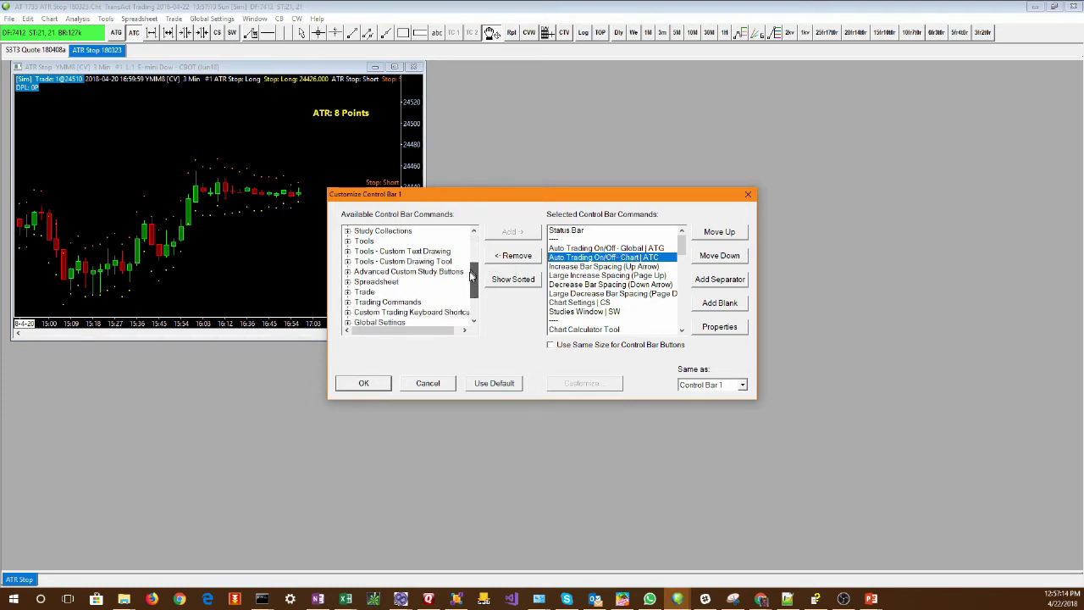
pyautogui.click(347, 272)
pyautogui.click(395, 232)
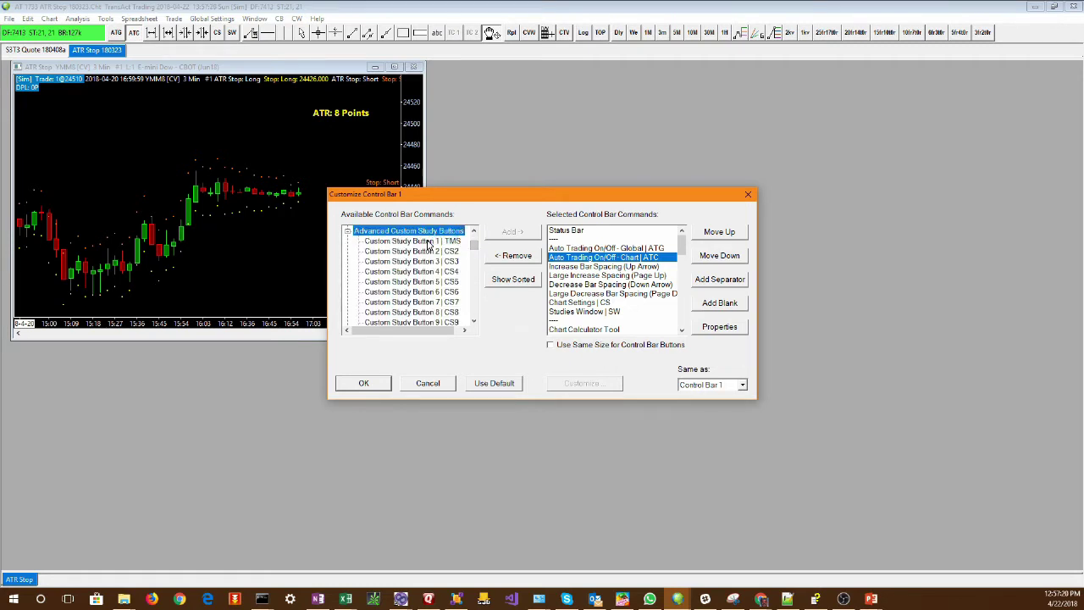
pyautogui.click(429, 242)
pyautogui.click(501, 232)
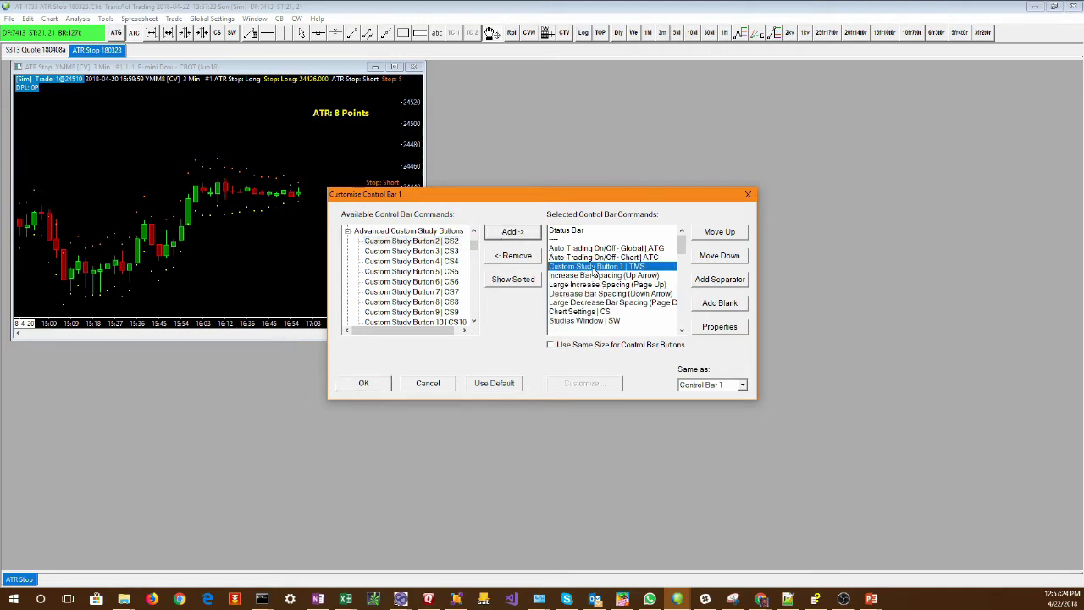
pyautogui.click(721, 328)
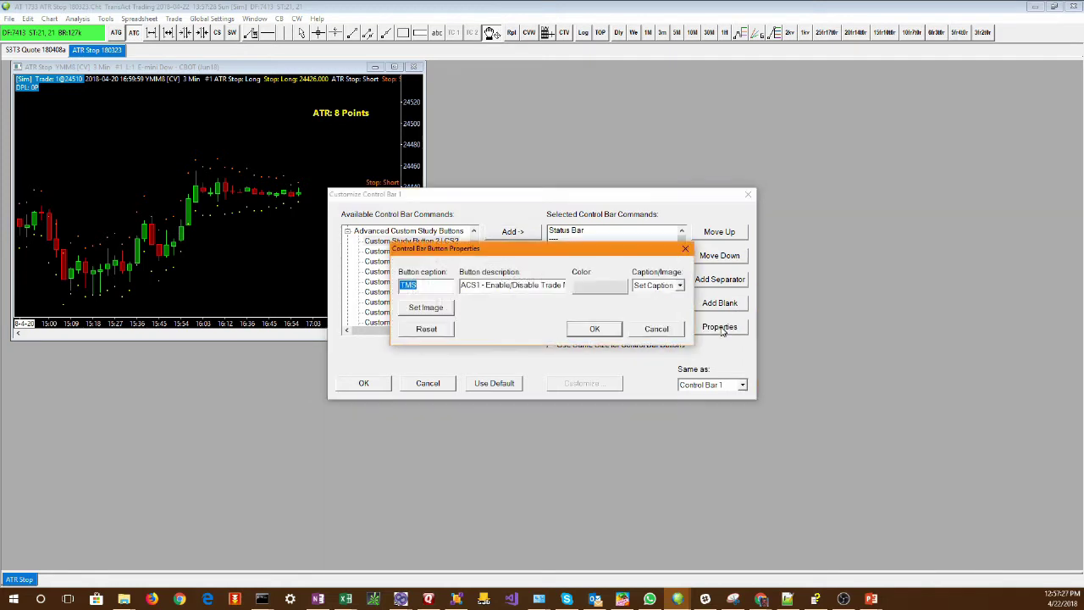
# Keep the button's TMS caption and description, and save the Control Bar 1 changes.
pyautogui.click(410, 285)
pyautogui.press('End')
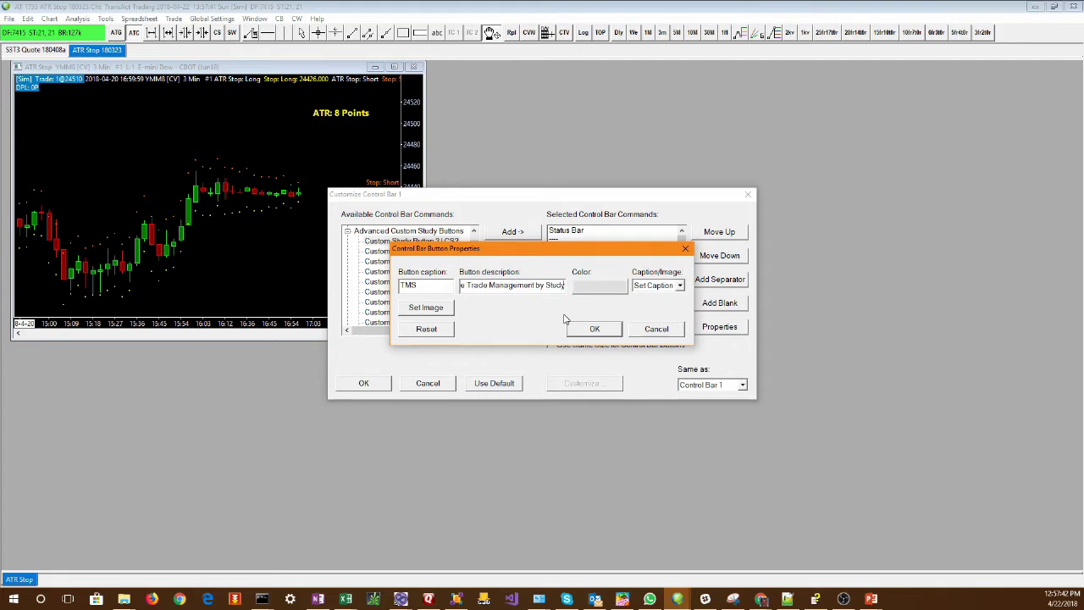
pyautogui.press('Home')
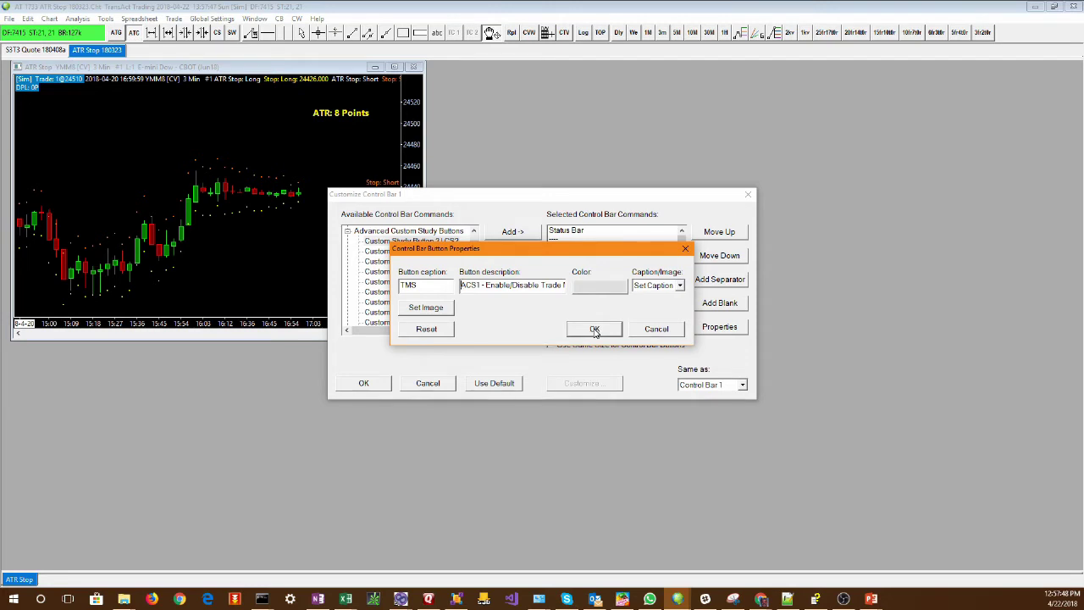
pyautogui.click(594, 330)
pyautogui.click(378, 384)
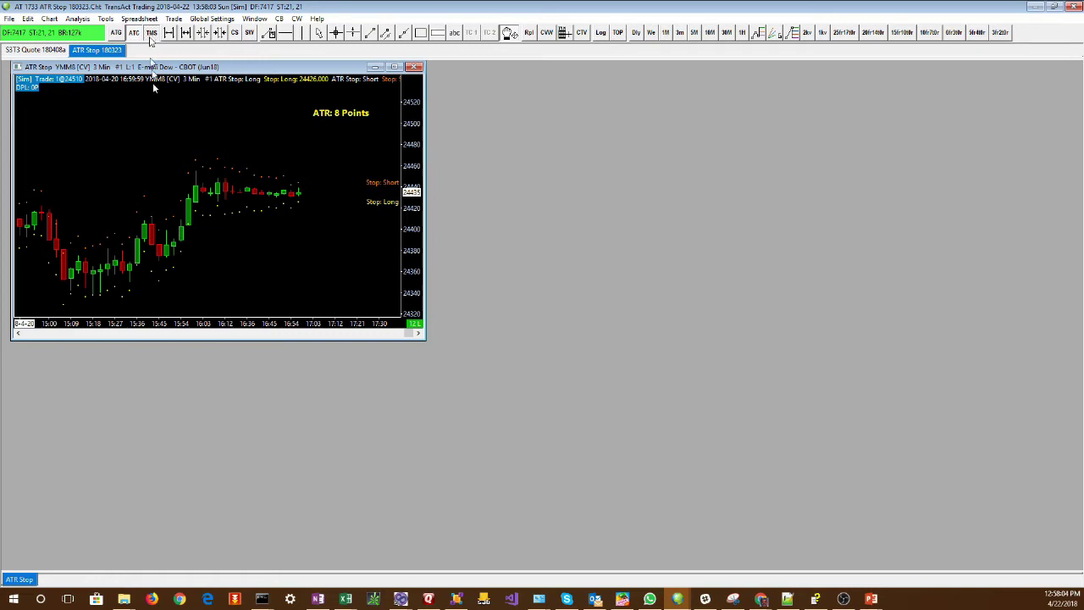
pyautogui.rightClick(159, 142)
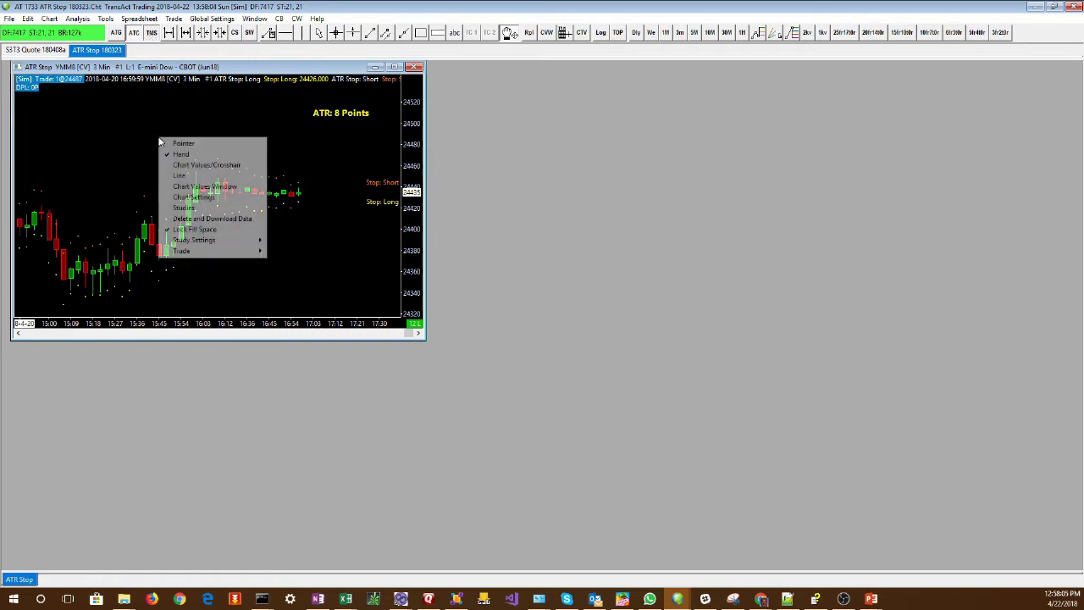
pyautogui.click(201, 211)
pyautogui.click(569, 222)
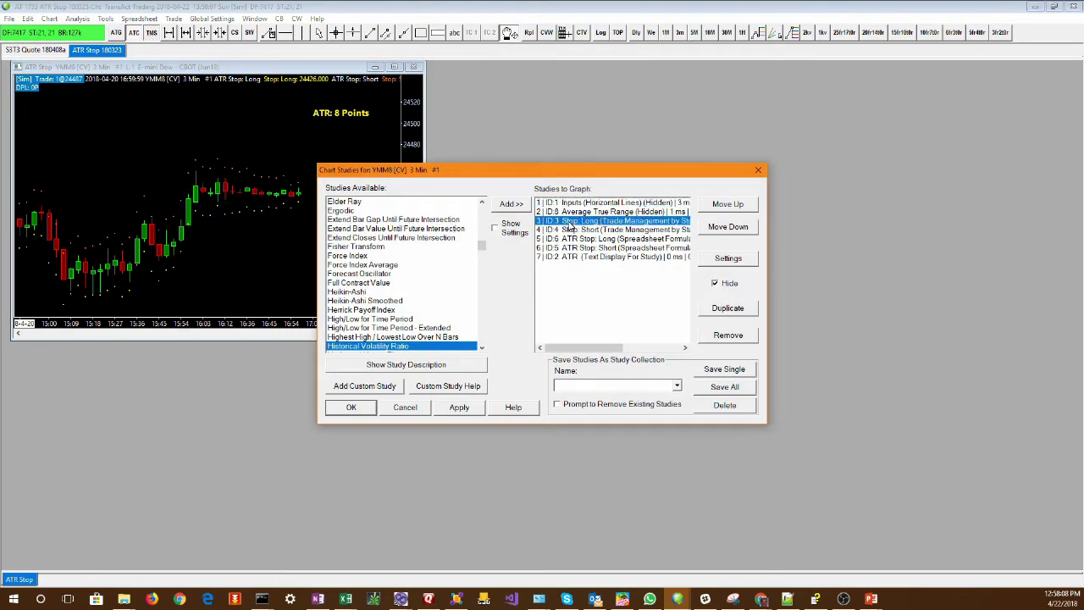
pyautogui.doubleClick(569, 222)
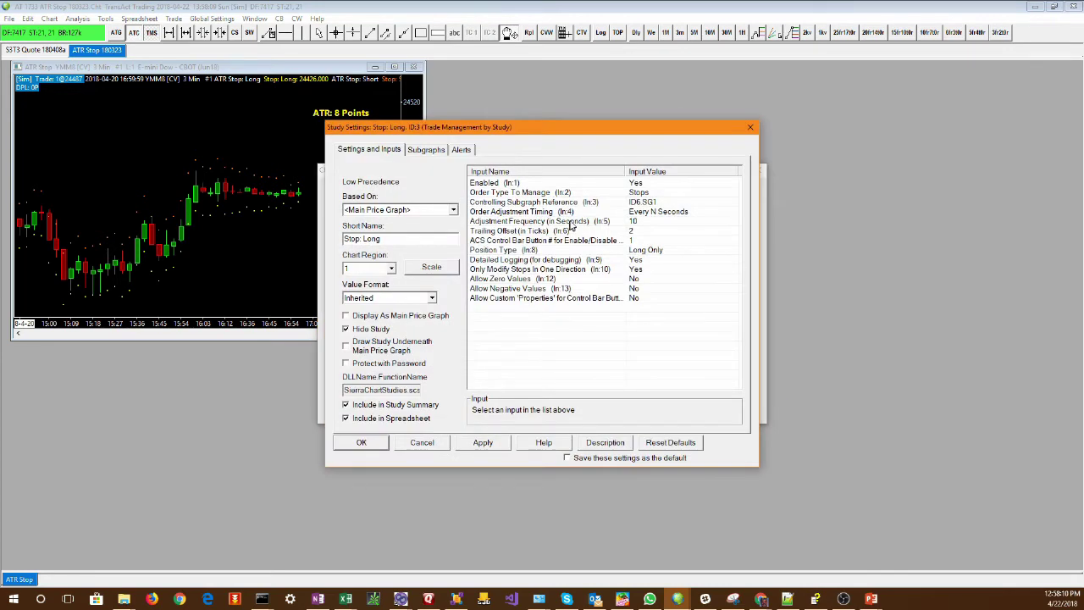
pyautogui.click(565, 241)
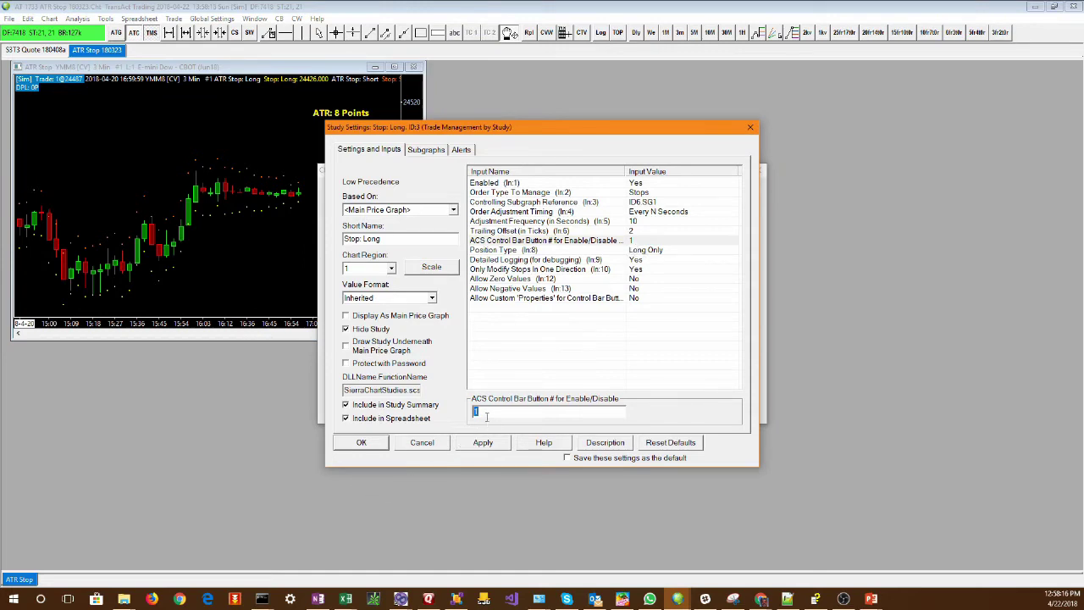
pyautogui.click(422, 442)
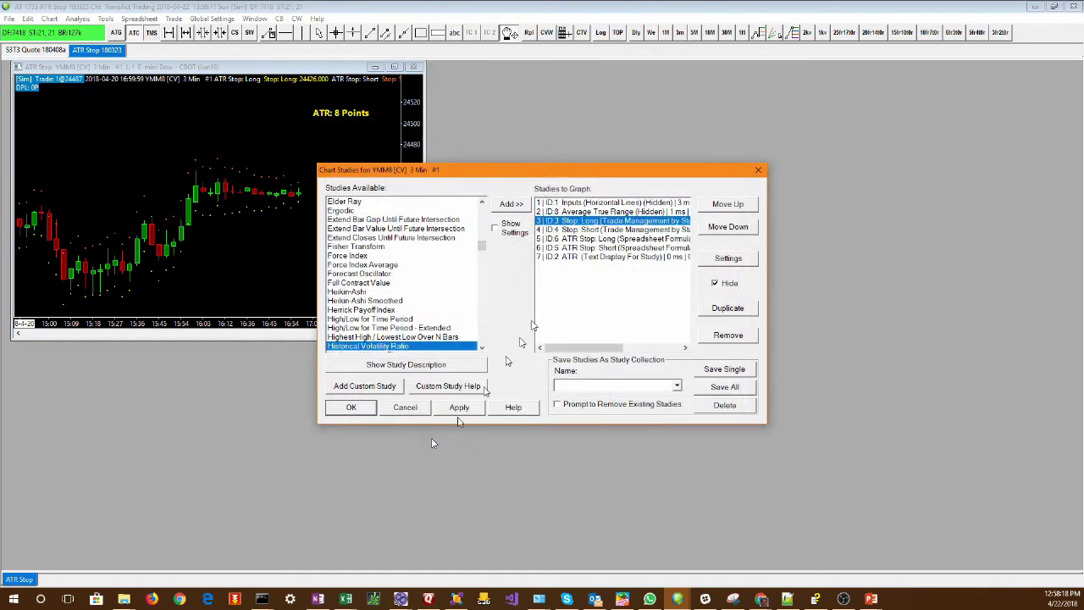
pyautogui.doubleClick(565, 231)
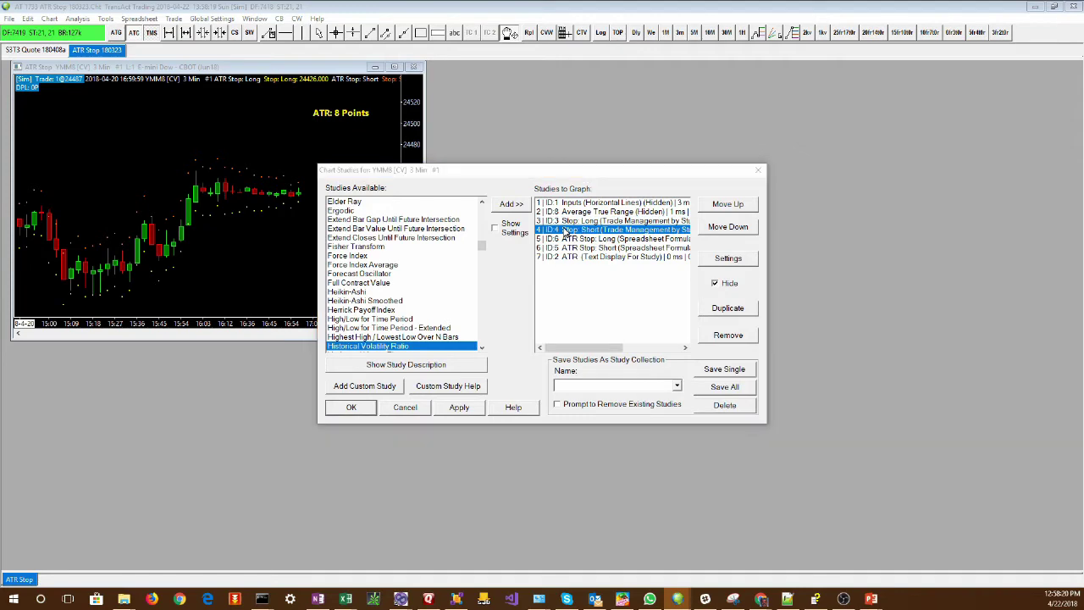
pyautogui.click(585, 241)
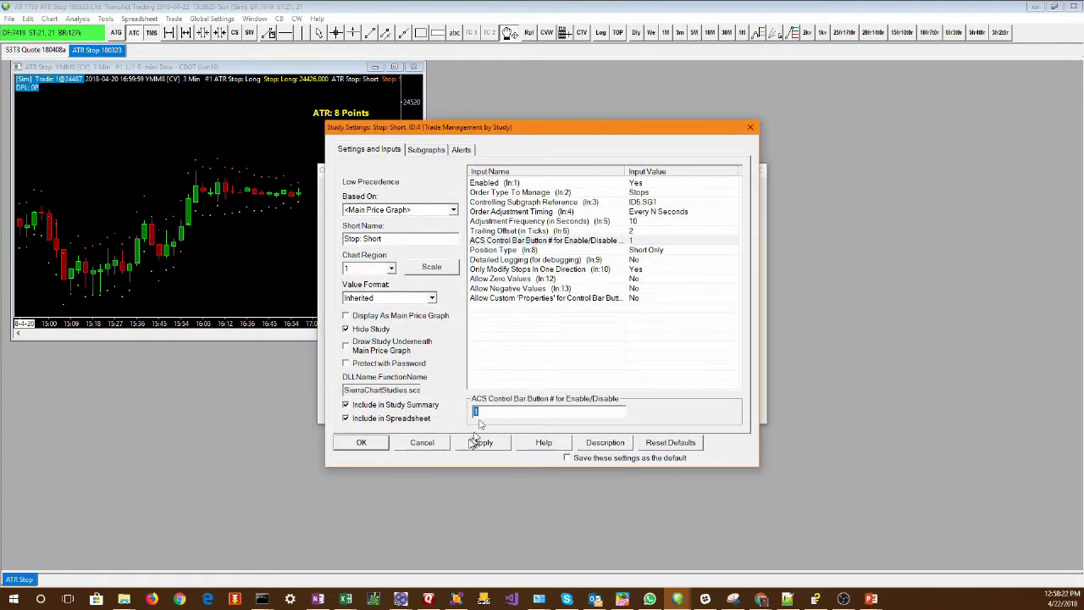
pyautogui.click(423, 442)
pyautogui.click(353, 477)
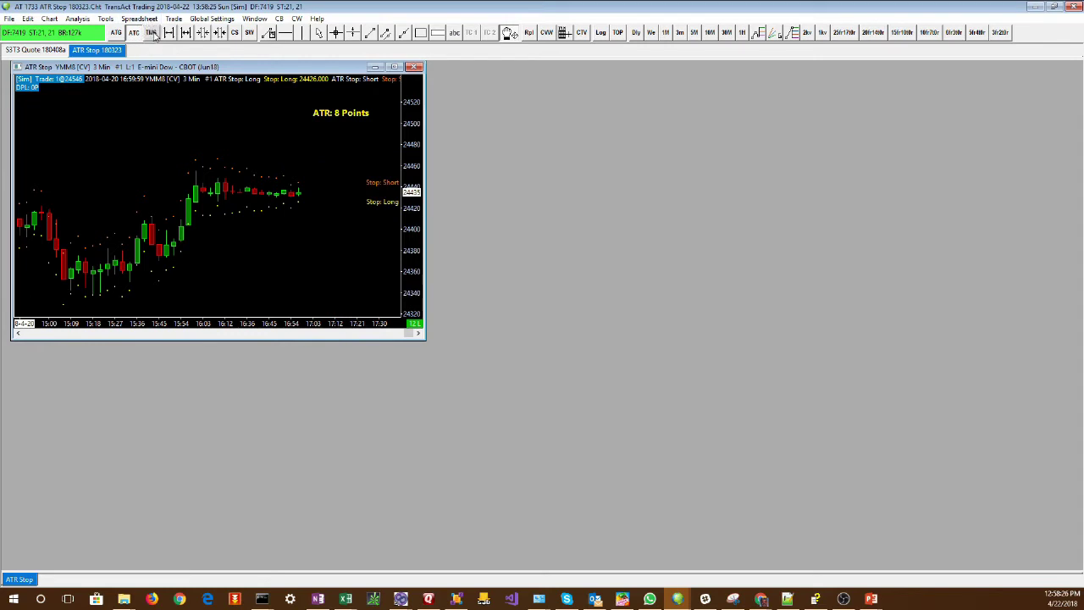
pyautogui.rightClick(145, 103)
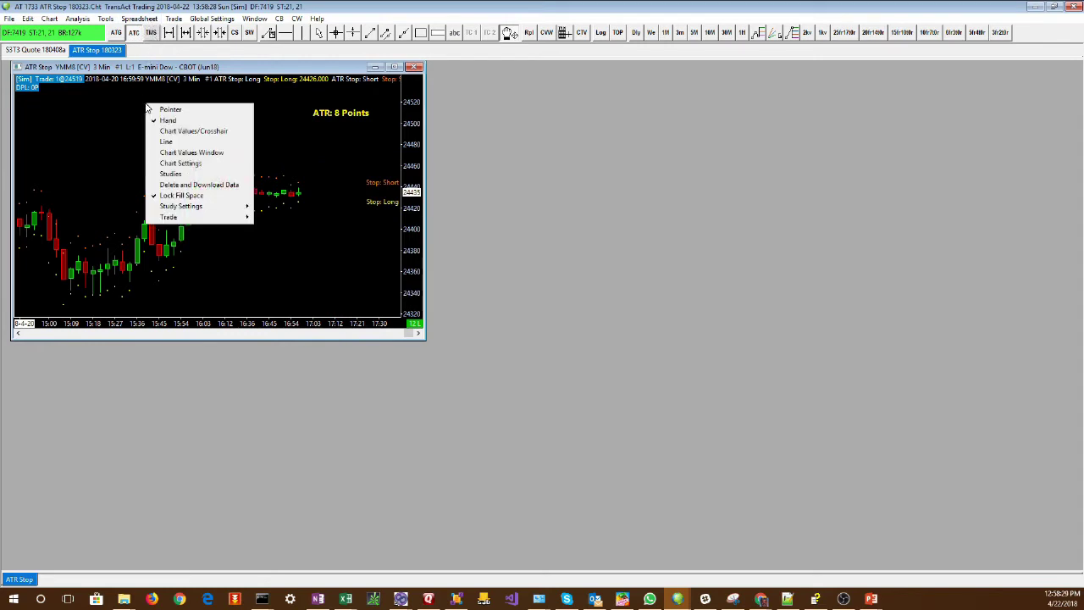
pyautogui.click(157, 175)
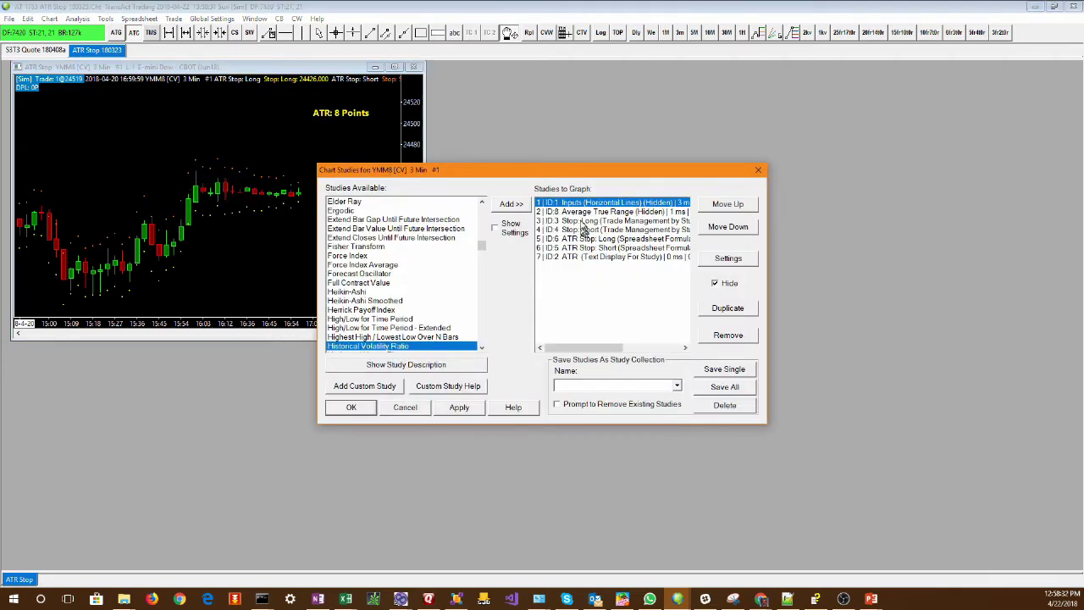
pyautogui.click(583, 222)
pyautogui.doubleClick(583, 222)
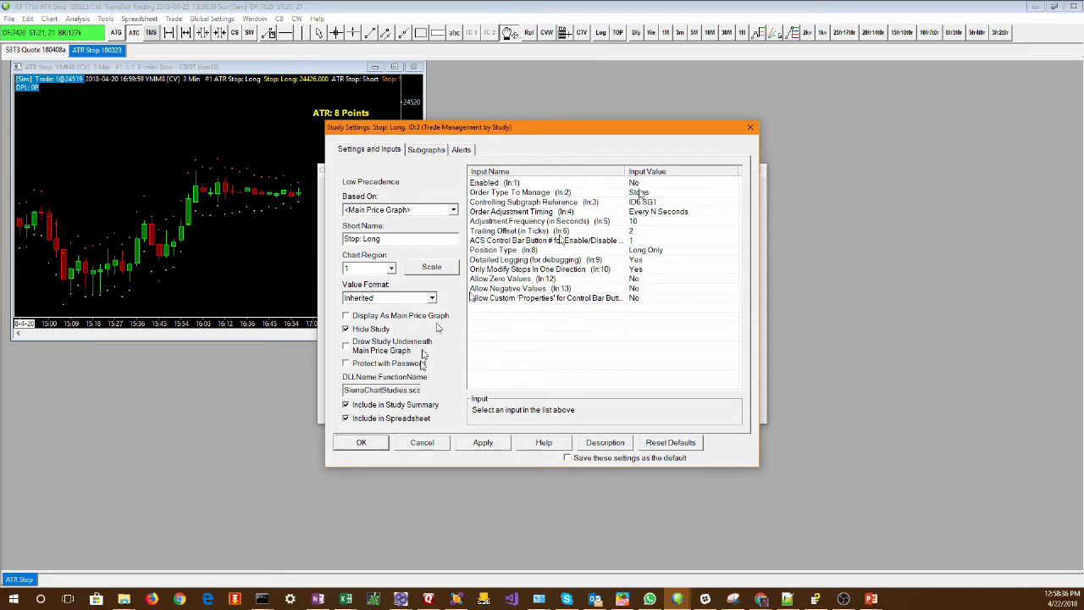
pyautogui.click(361, 442)
pyautogui.click(359, 411)
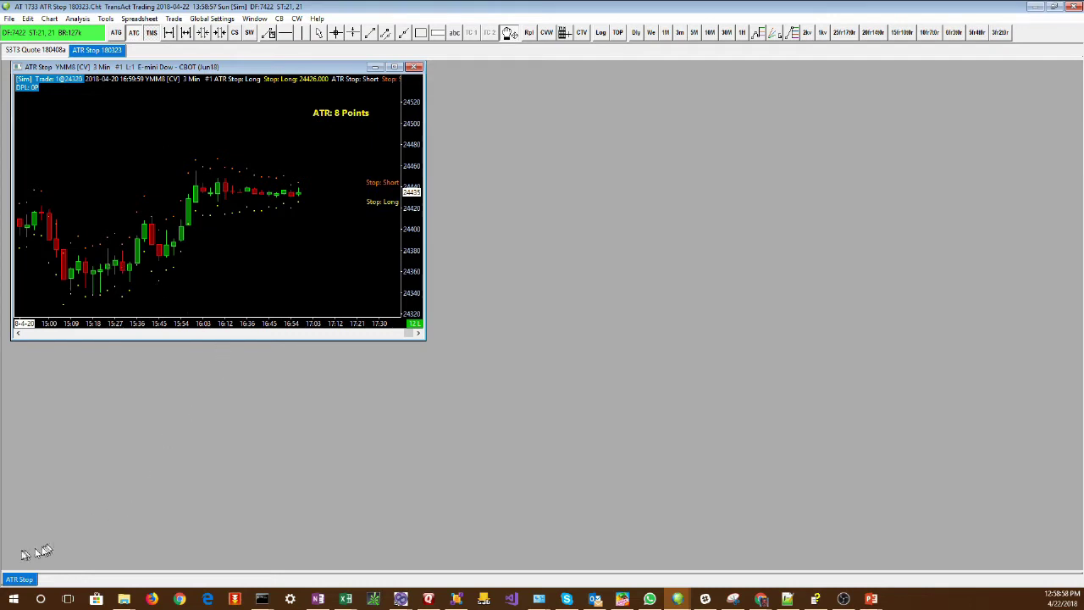
# Duplicate the ATR Stop chart into S3T3 Quote 180408a.cht and switch to that chartbook.
pyautogui.rightClick(10, 580)
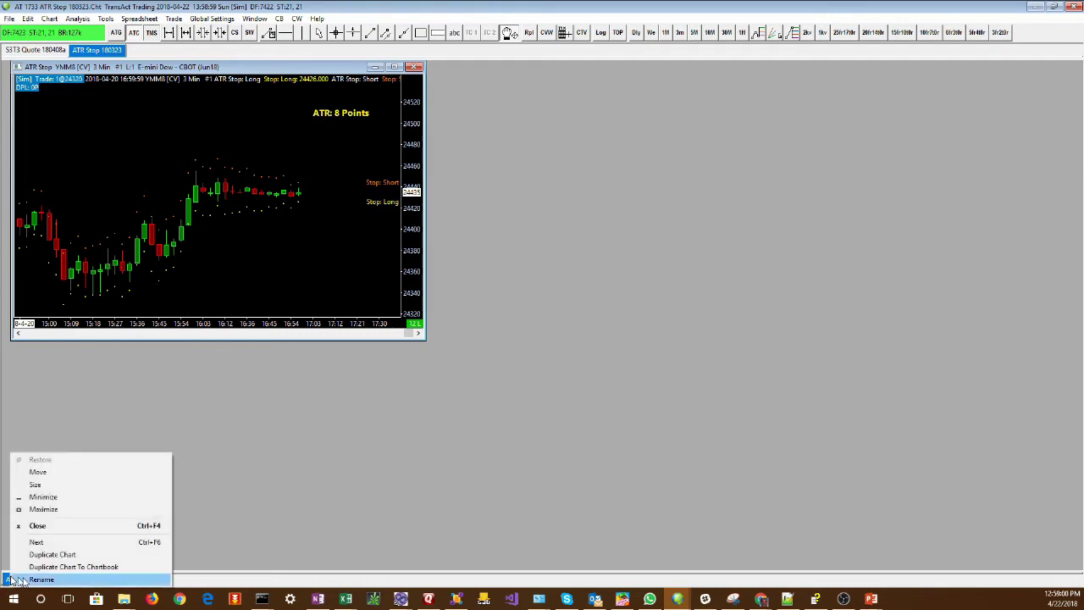
pyautogui.click(38, 564)
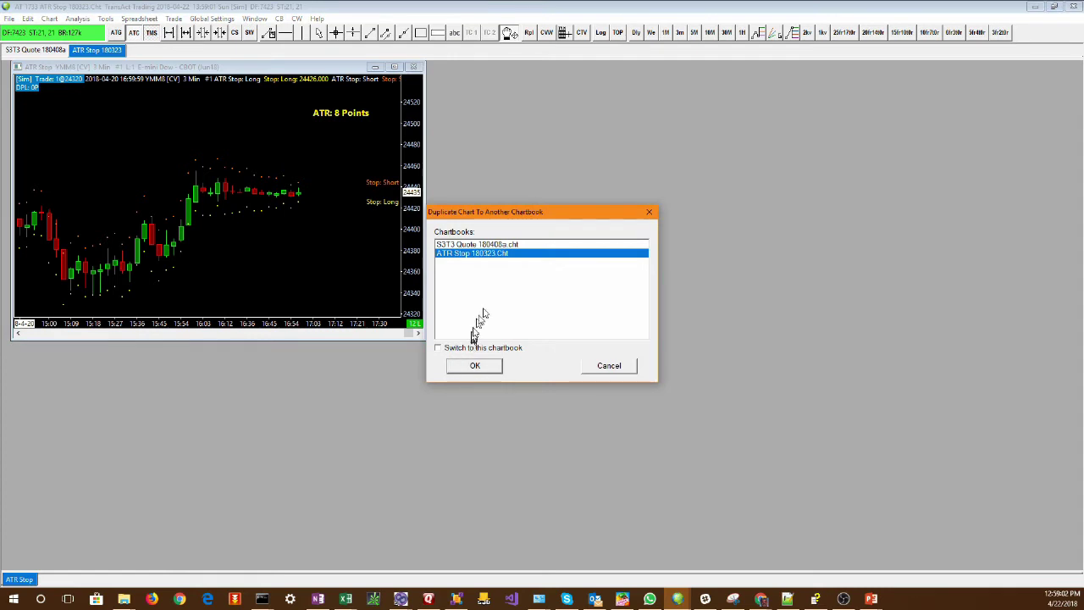
pyautogui.click(480, 245)
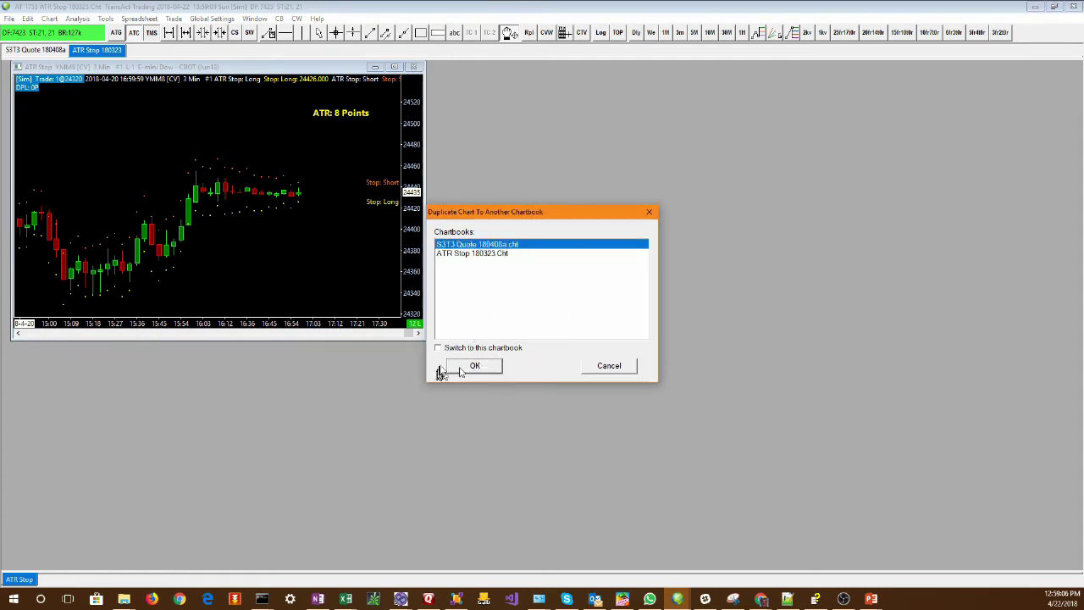
pyautogui.click(439, 348)
pyautogui.click(480, 368)
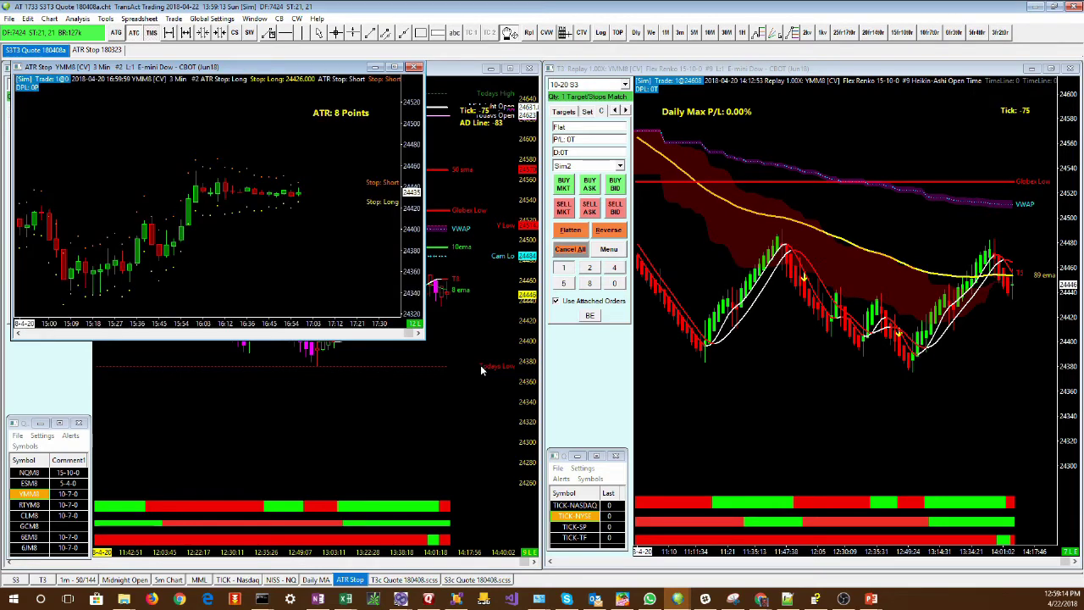
pyautogui.moveTo(213, 67); pyautogui.dragTo(764, 110)
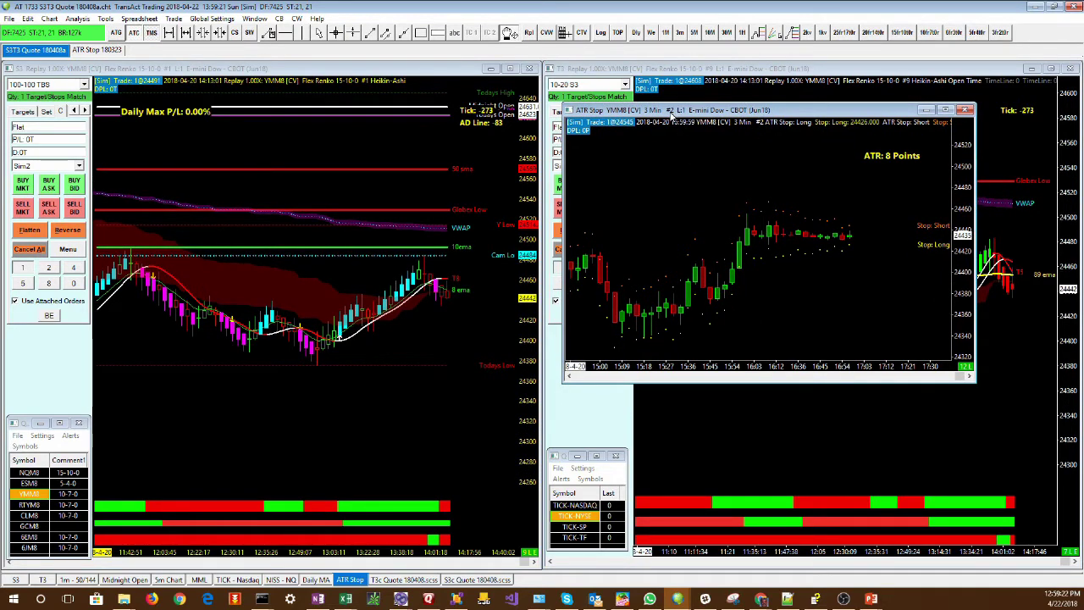
pyautogui.click(303, 71)
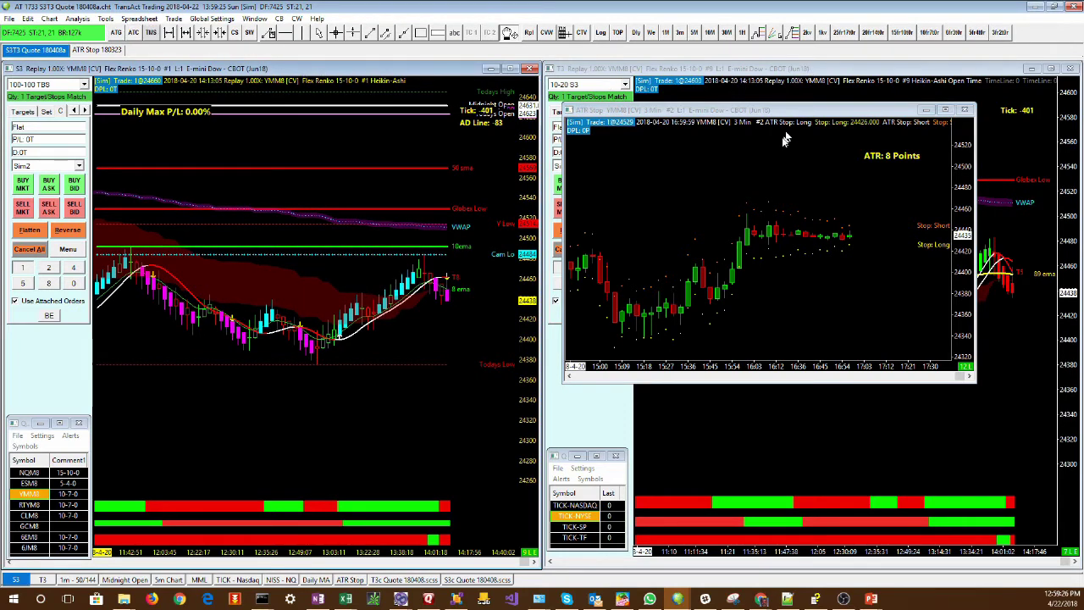
pyautogui.click(750, 119)
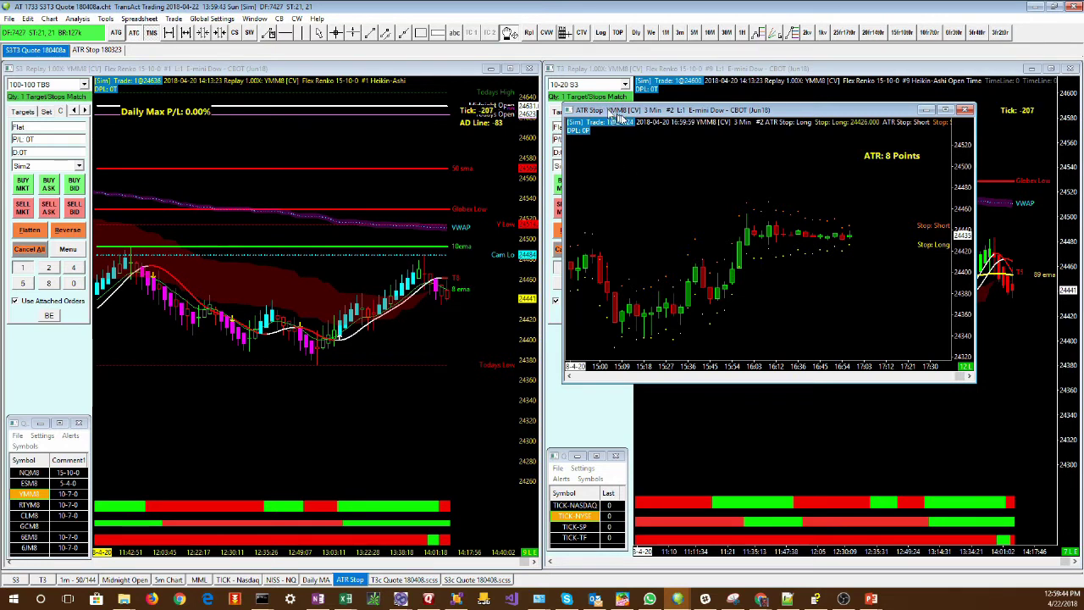
pyautogui.click(273, 124)
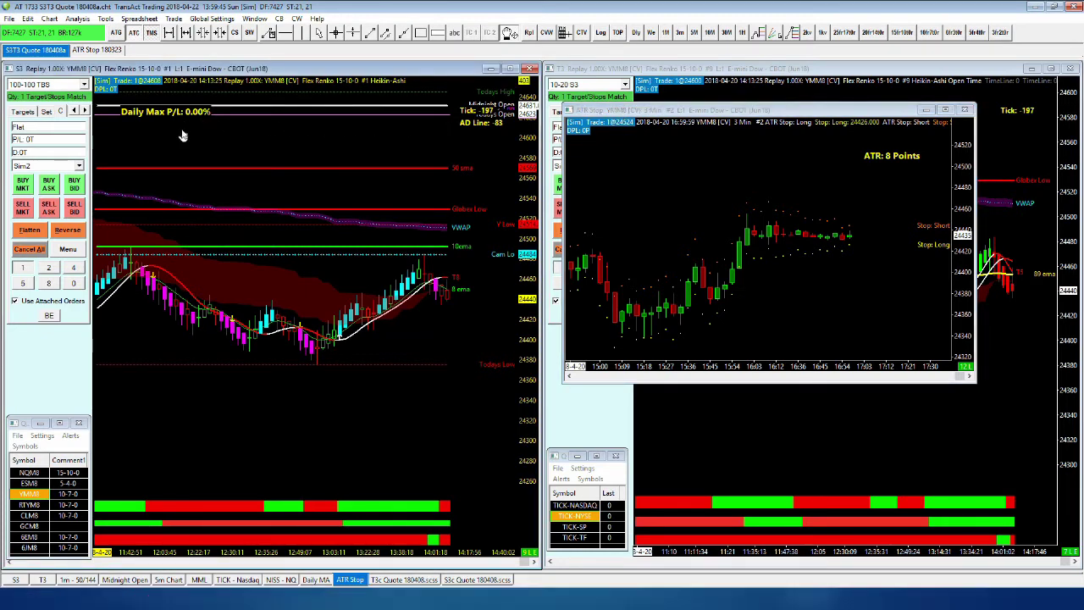
pyautogui.click(643, 157)
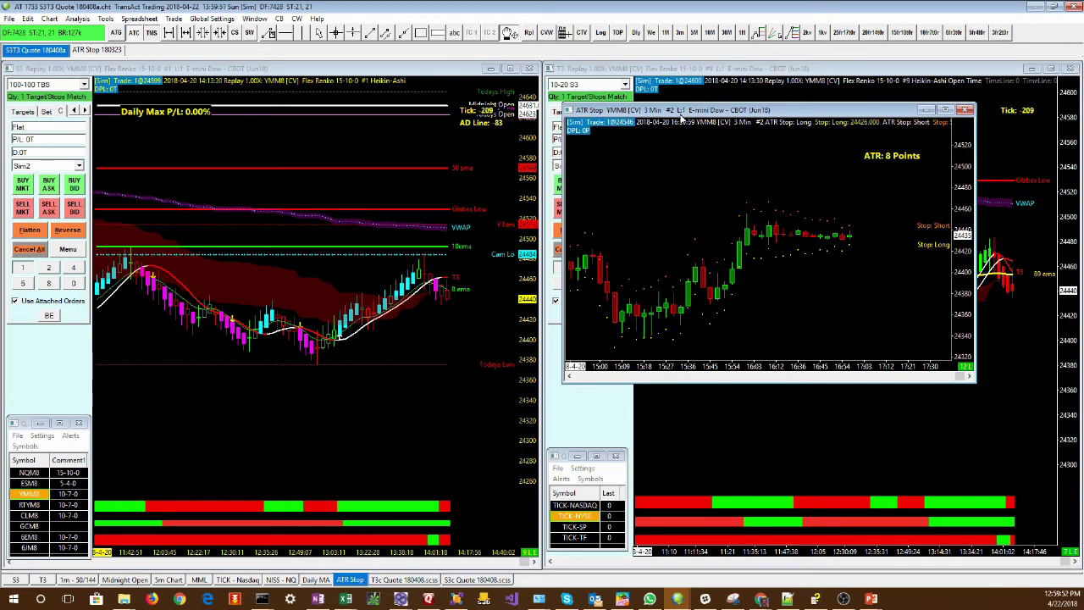
# Check the chart's linking settings, then switch the linked S3 charts to NQM8.
pyautogui.rightClick(681, 152)
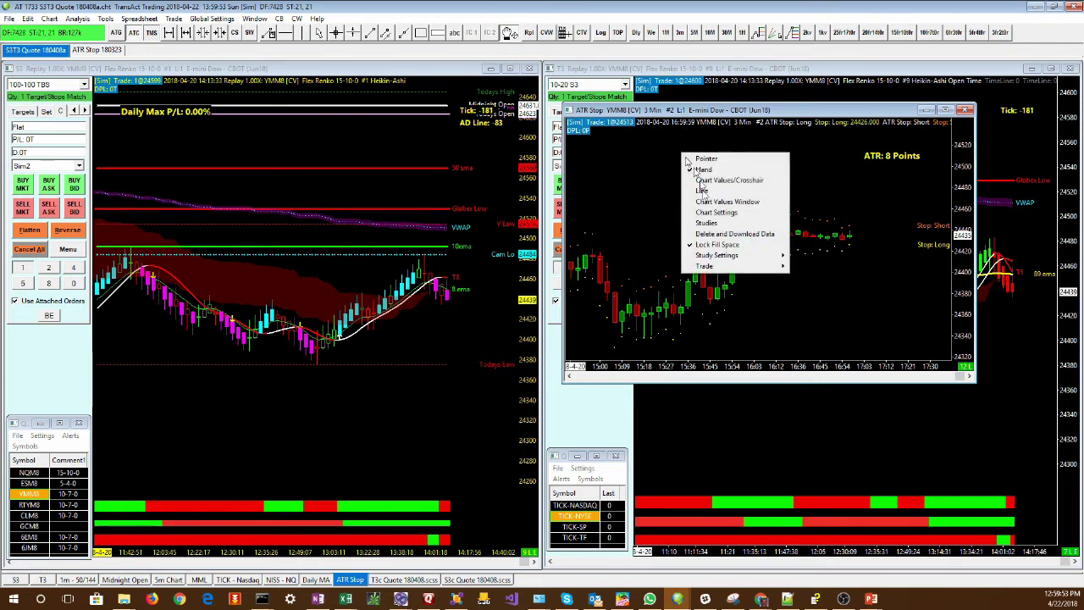
pyautogui.click(710, 213)
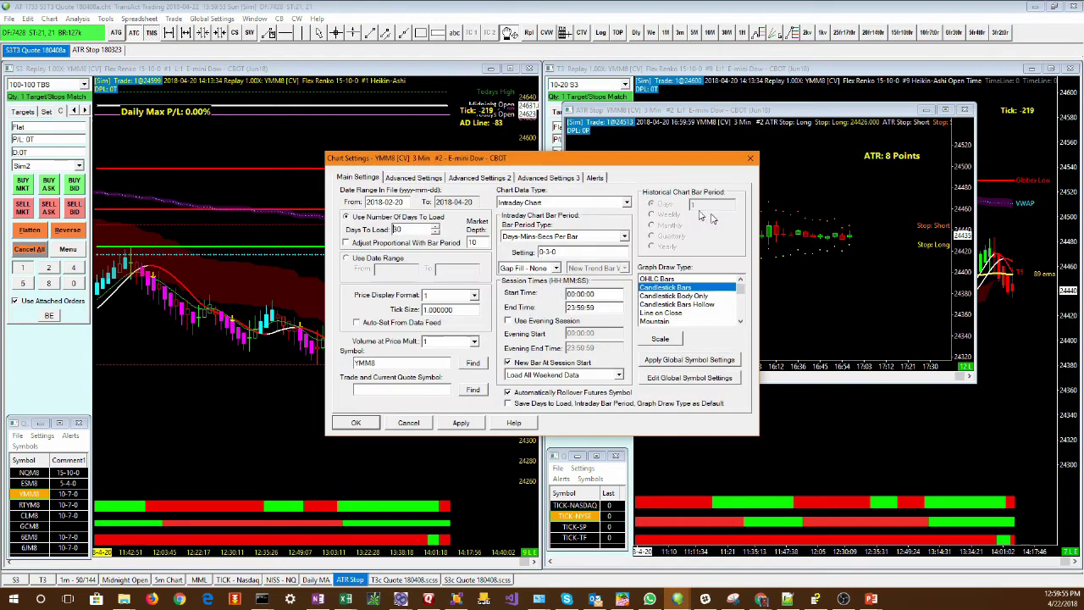
pyautogui.click(487, 178)
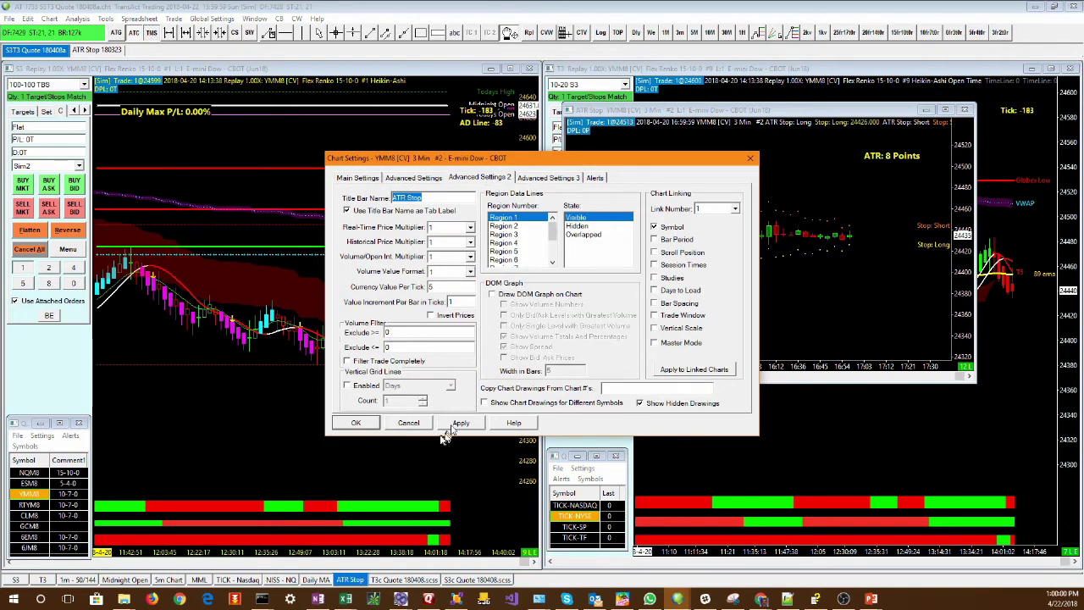
pyautogui.click(418, 421)
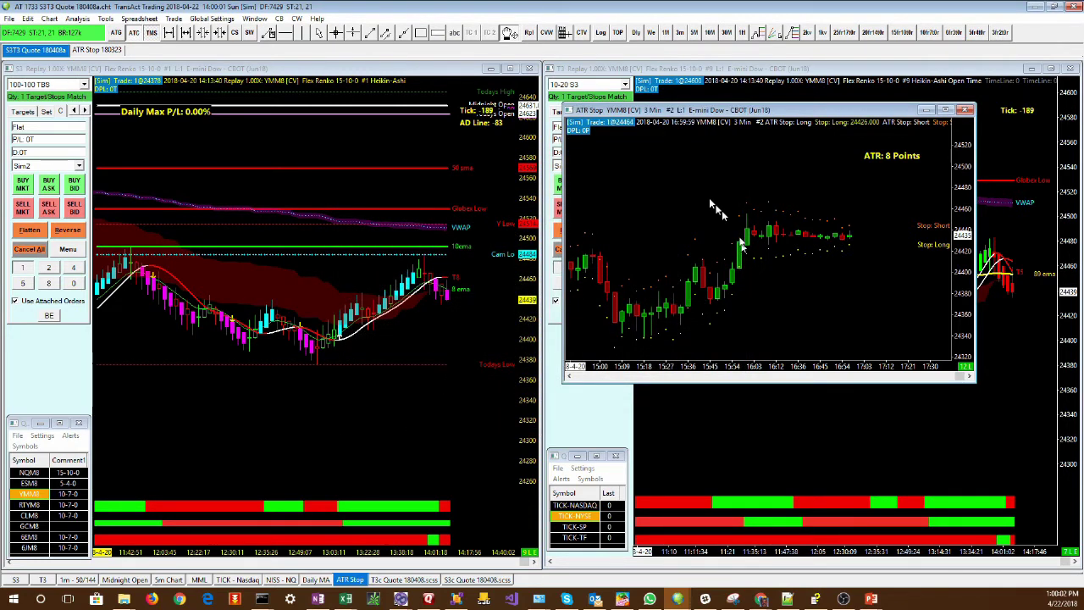
pyautogui.click(229, 154)
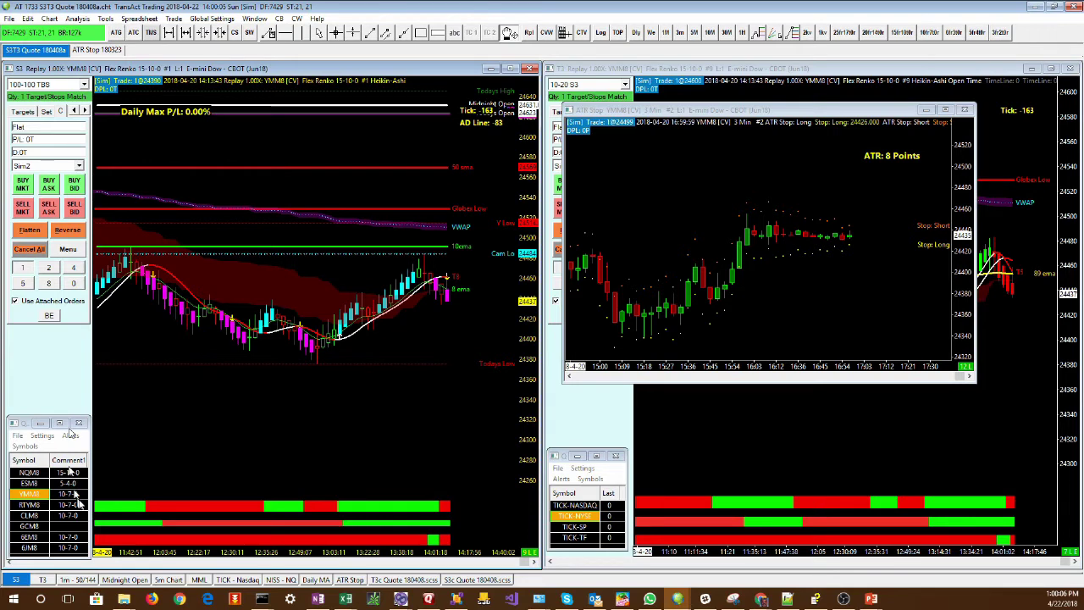
pyautogui.click(23, 471)
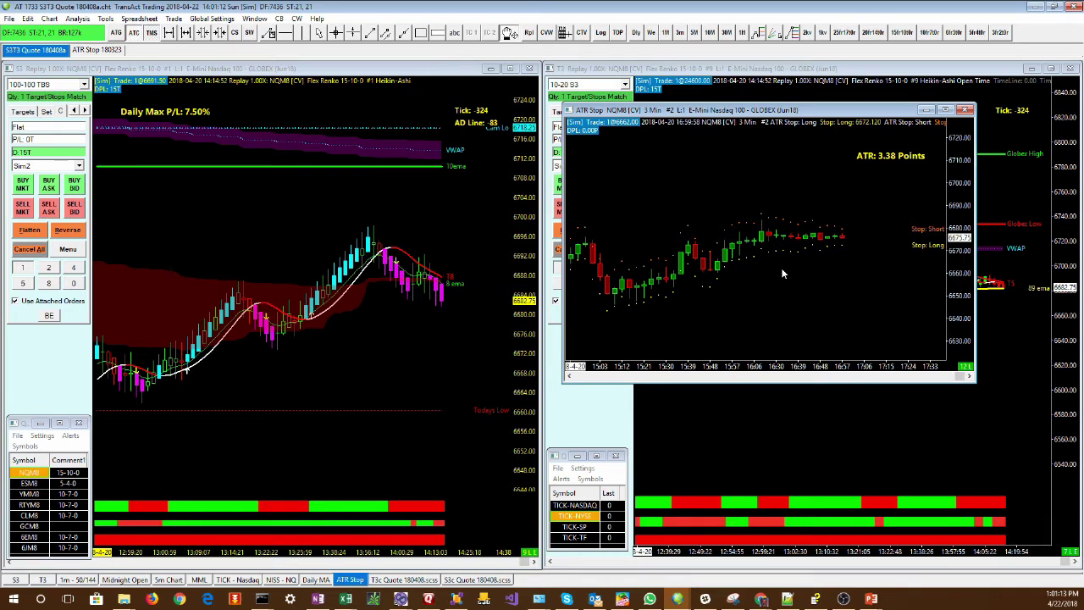
# Change the ATR Stop chart to 5-minute, then 10-minute bars (ATR 12.55 points).
pyautogui.click(698, 33)
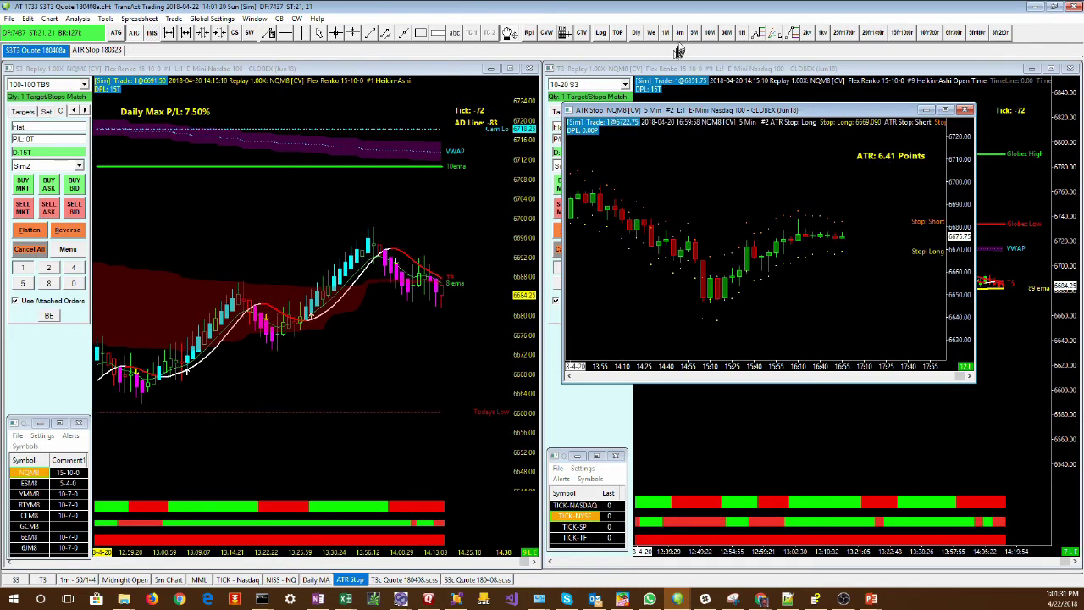
pyautogui.click(710, 34)
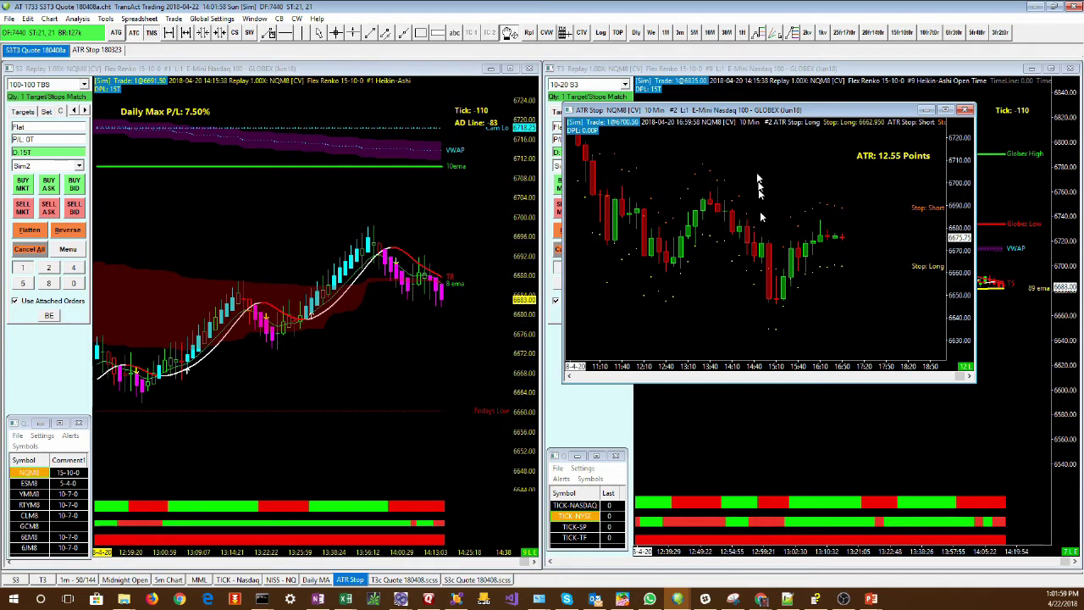
pyautogui.rightClick(720, 150)
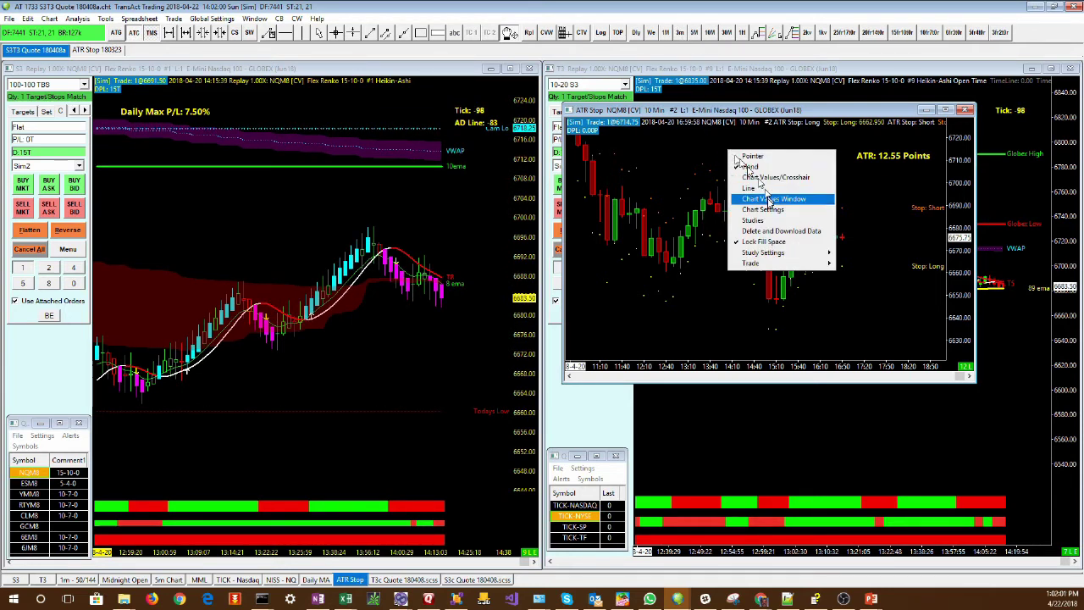
# Review the Inputs study settings unchanged, then return the chart to 3-minute bars.
pyautogui.click(766, 223)
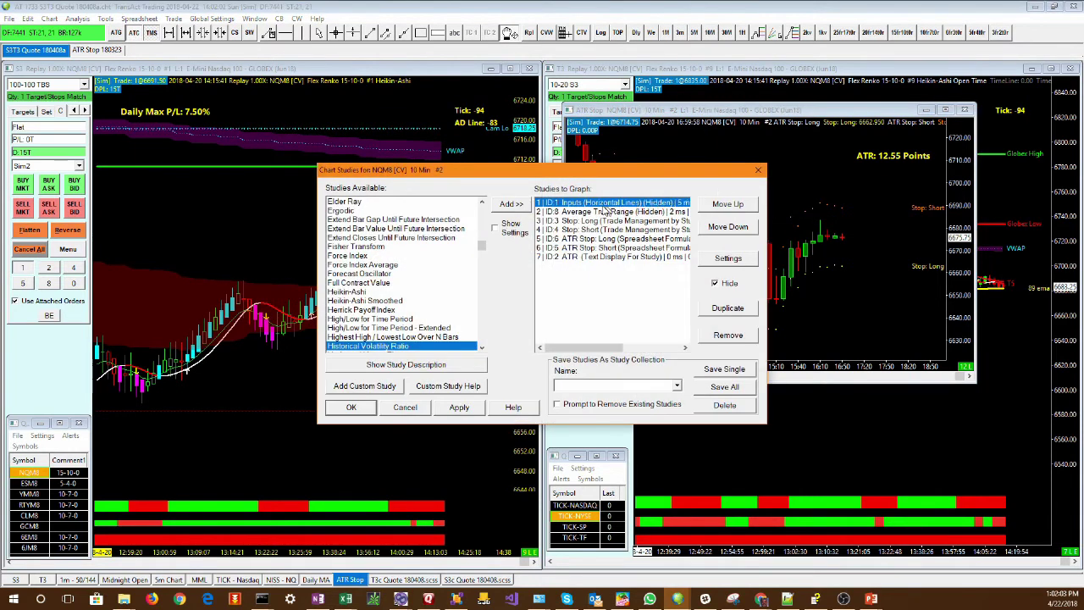
pyautogui.doubleClick(603, 203)
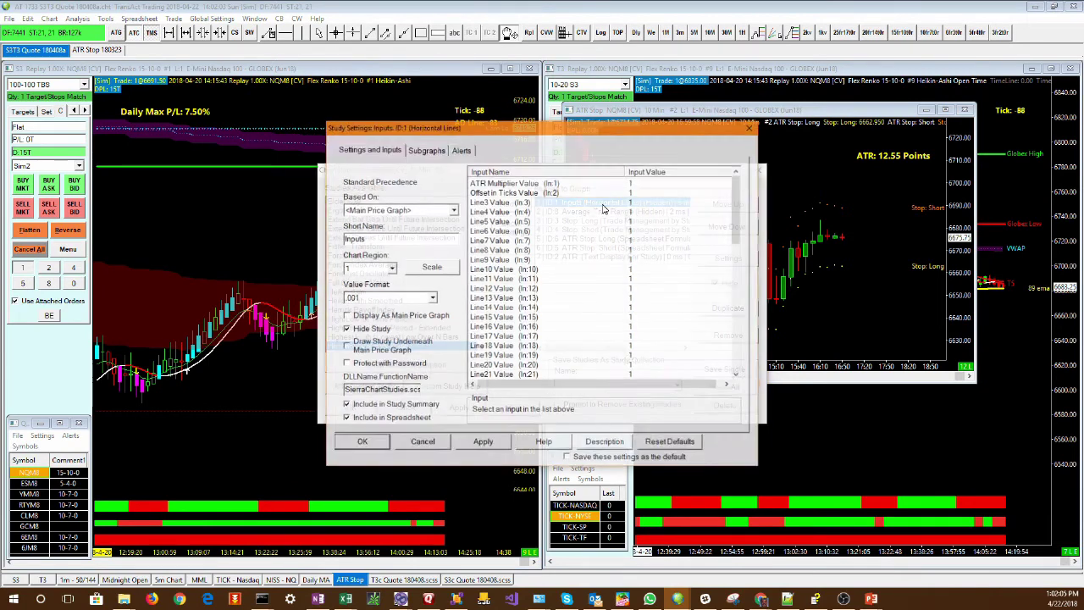
pyautogui.click(360, 442)
pyautogui.click(352, 408)
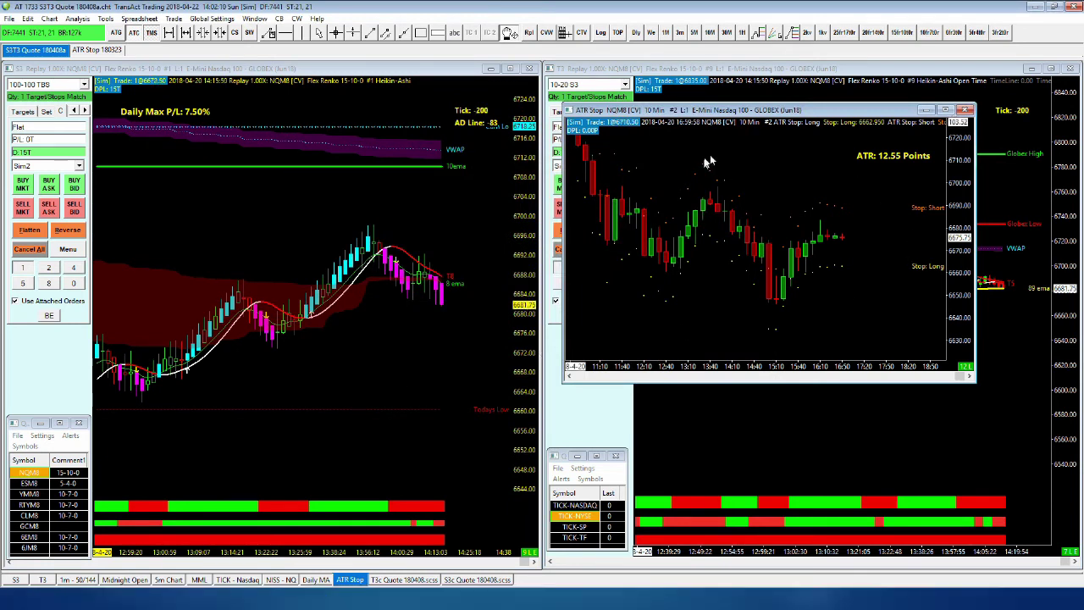
pyautogui.click(680, 33)
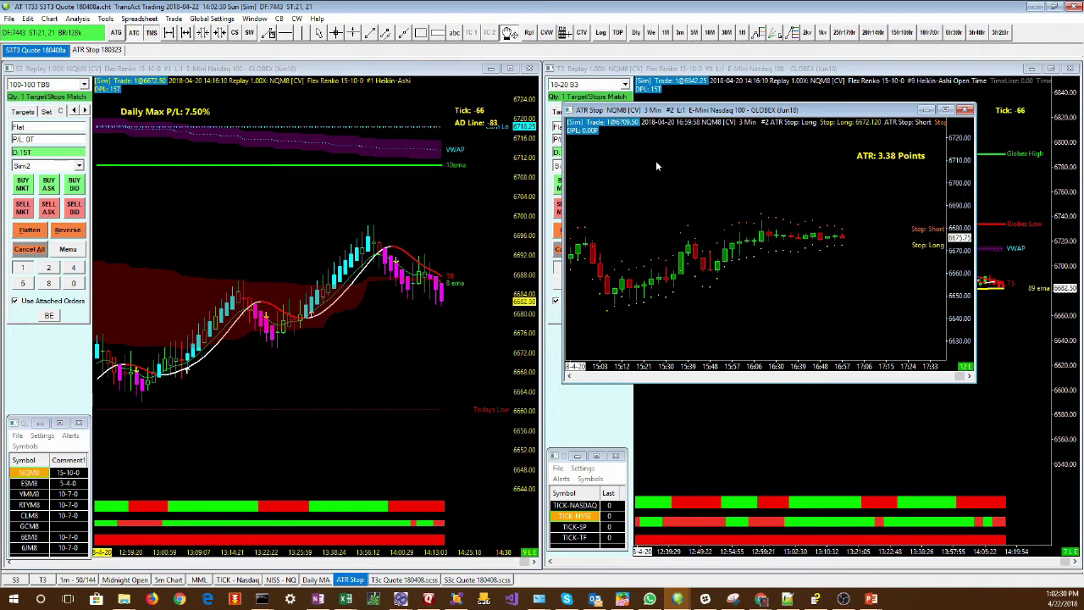
pyautogui.click(173, 19)
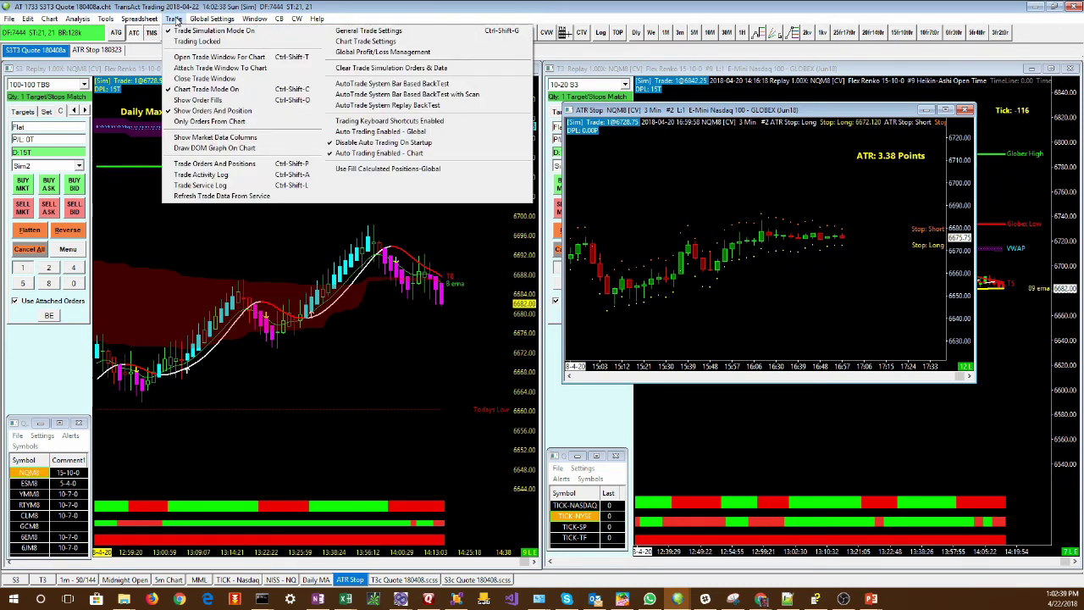
# Dismiss the Trade menu and nudge the ATR Stop chart window slightly right and down.
pyautogui.click(768, 297)
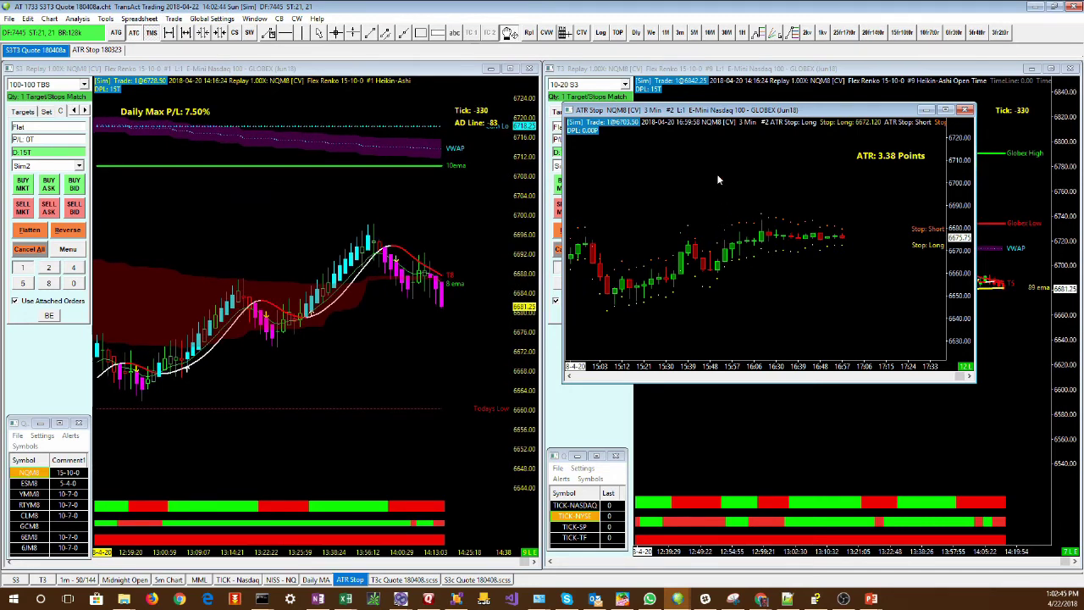
pyautogui.moveTo(688, 109); pyautogui.dragTo(727, 120)
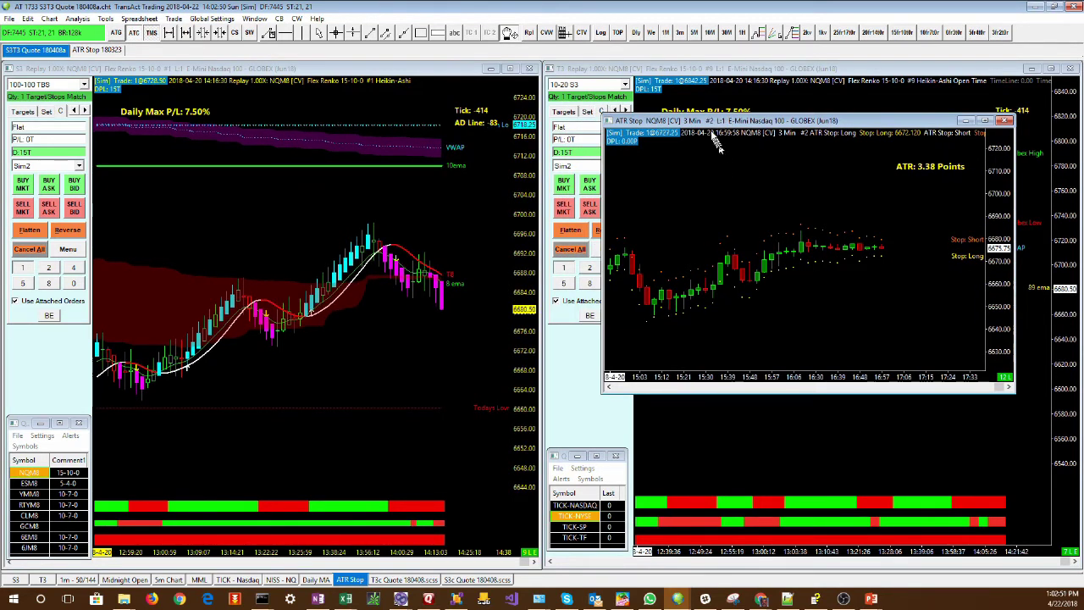
# Attach a trade window to the ATR Stop chart, switch its account to Sim2, then detach it.
pyautogui.click(173, 19)
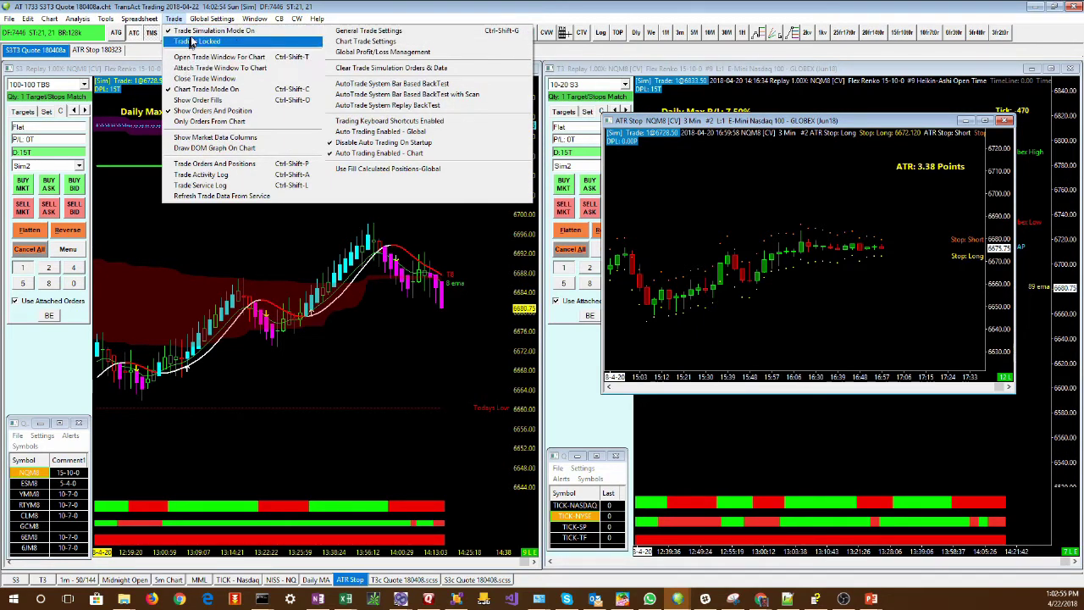
pyautogui.click(189, 68)
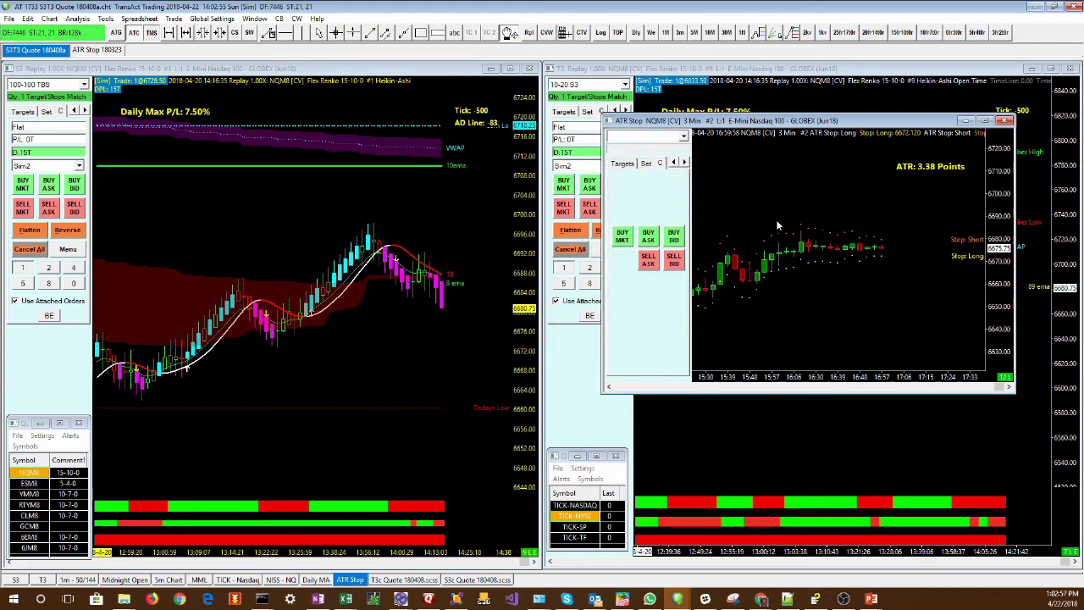
pyautogui.click(659, 218)
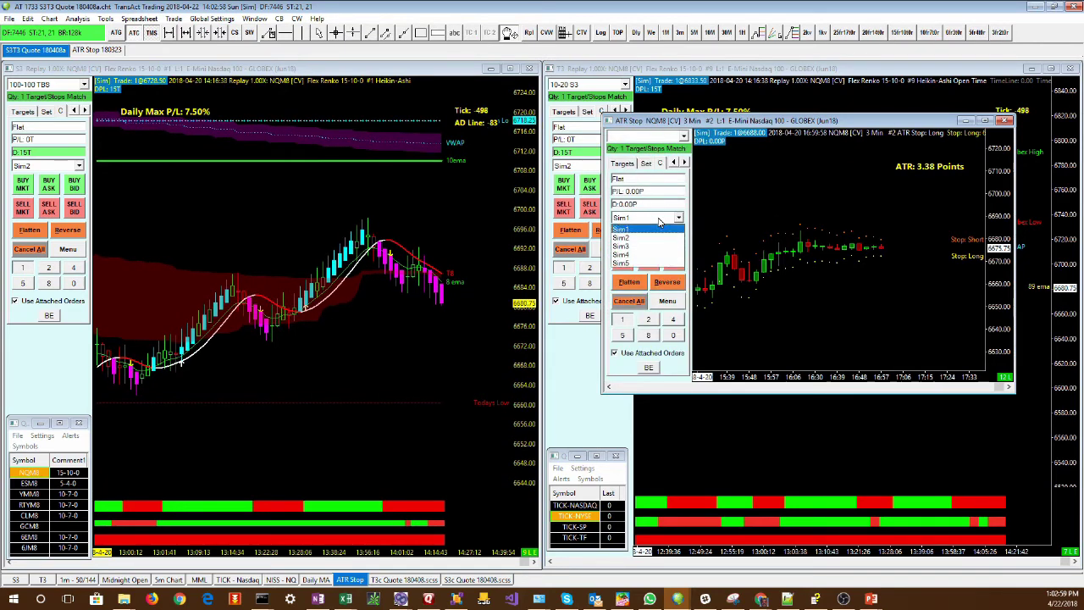
pyautogui.click(643, 239)
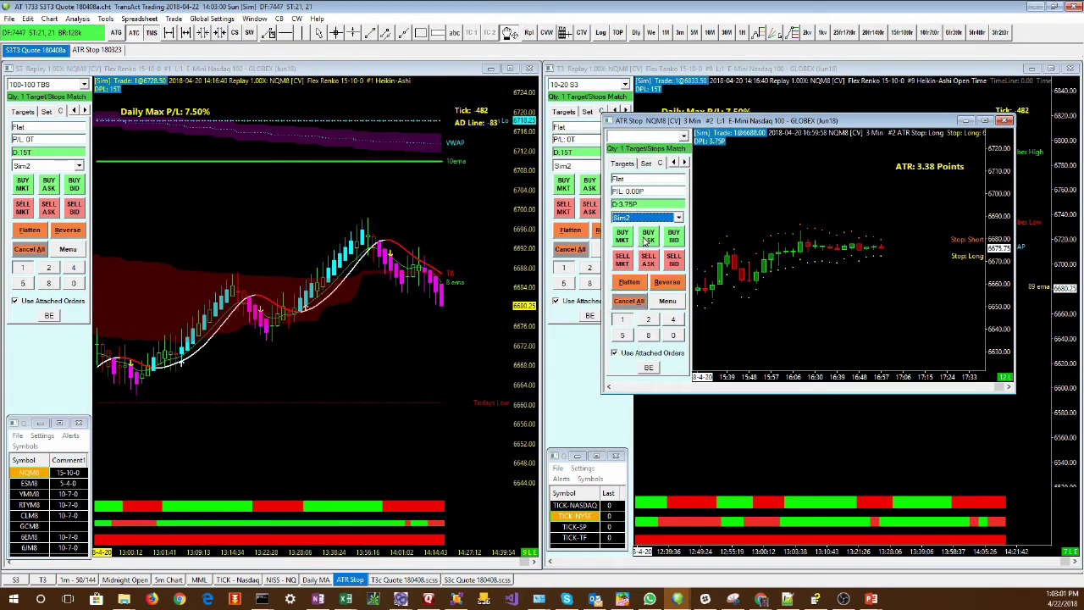
pyautogui.click(163, 19)
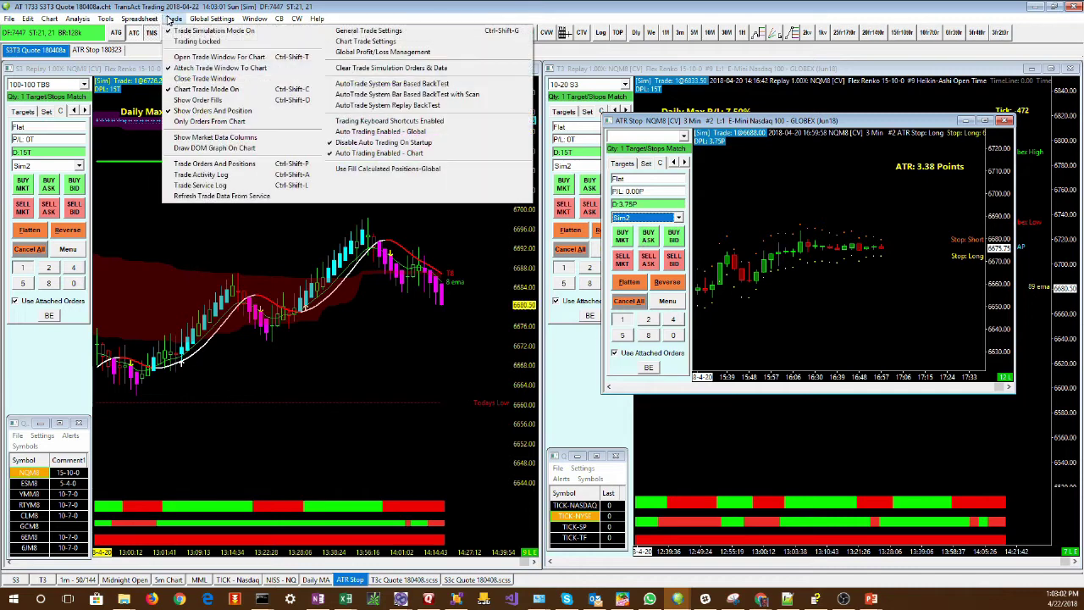
pyautogui.click(199, 67)
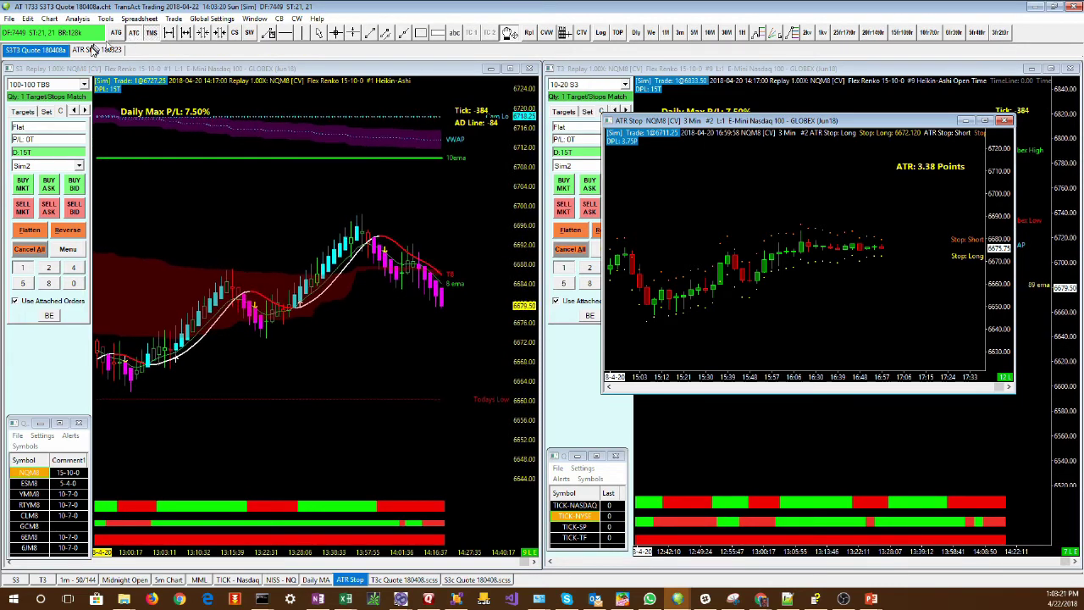
# Activate the S3 chart, then the ATR Stop chart, to prepare the chartbook replay.
pyautogui.click(157, 195)
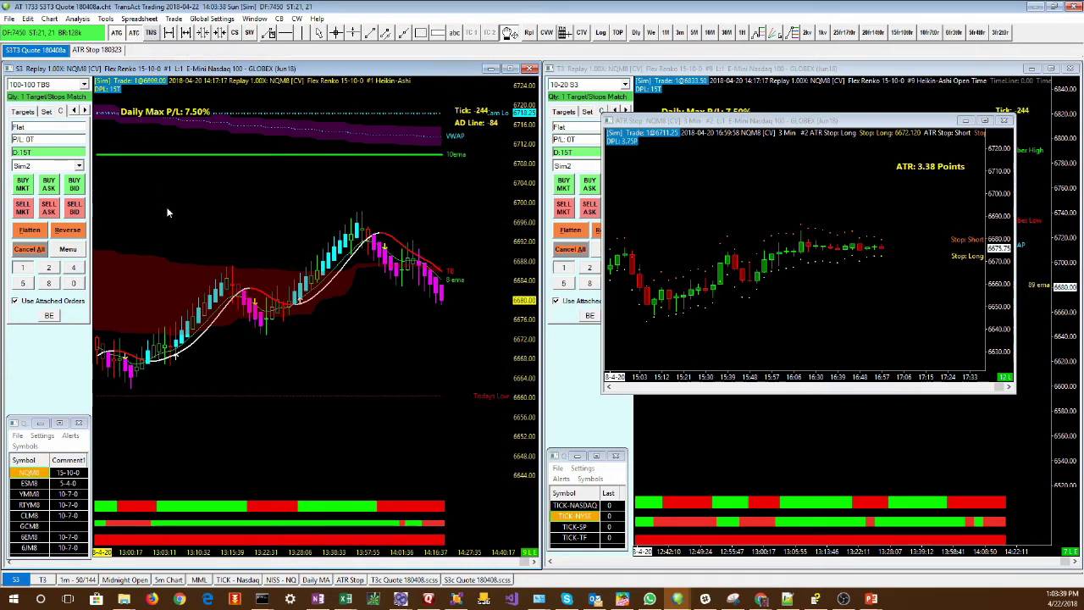
pyautogui.click(687, 189)
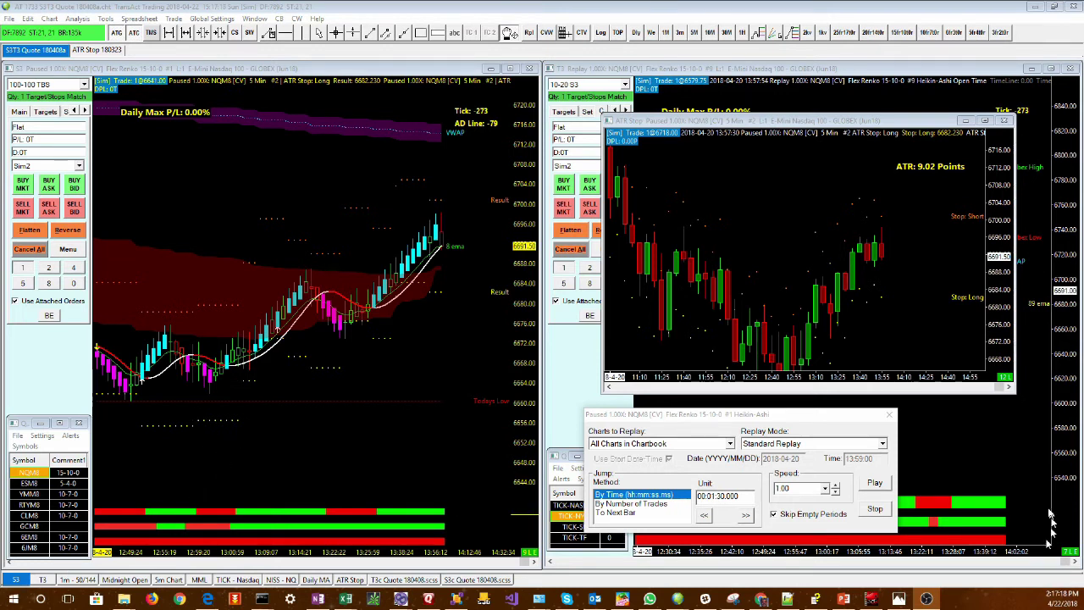
# Run the NQM8 chartbook replay at 1.00X for about a minute, pause it, and select the S3 chart.
pyautogui.click(829, 415)
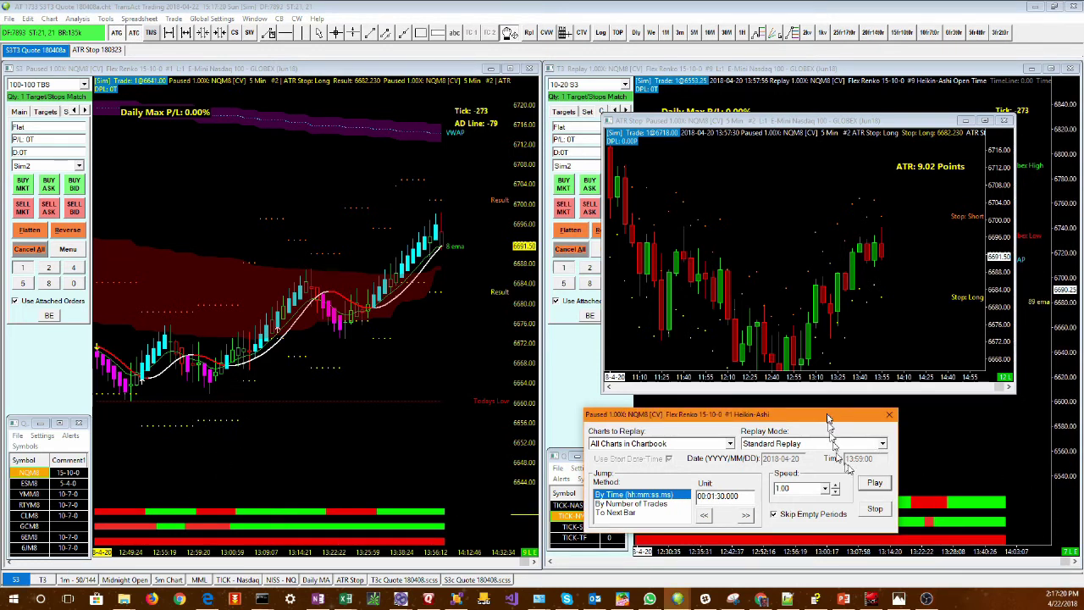
pyautogui.click(876, 485)
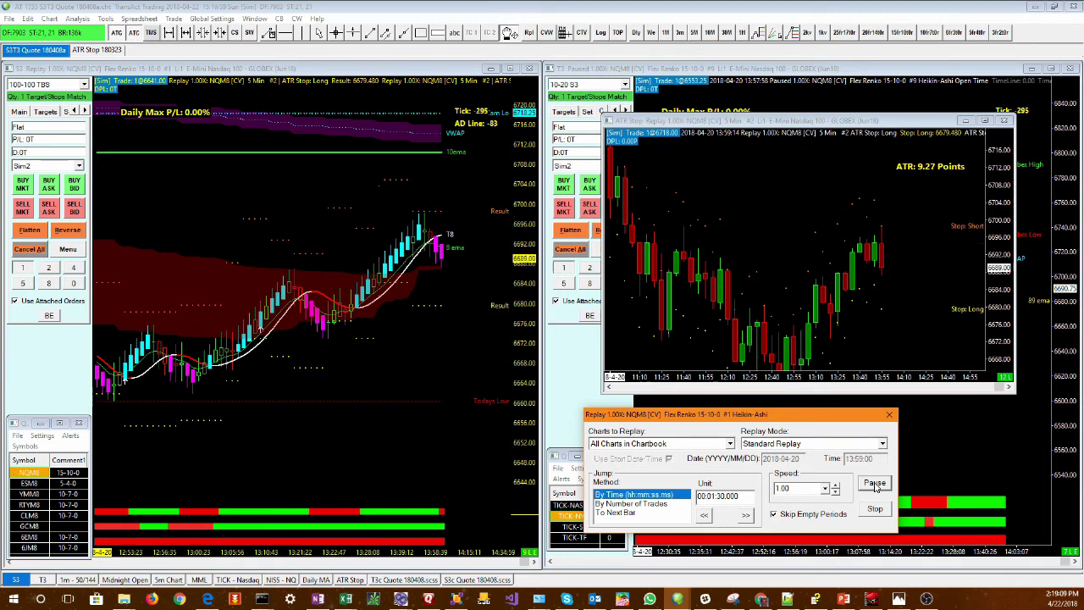
pyautogui.click(875, 483)
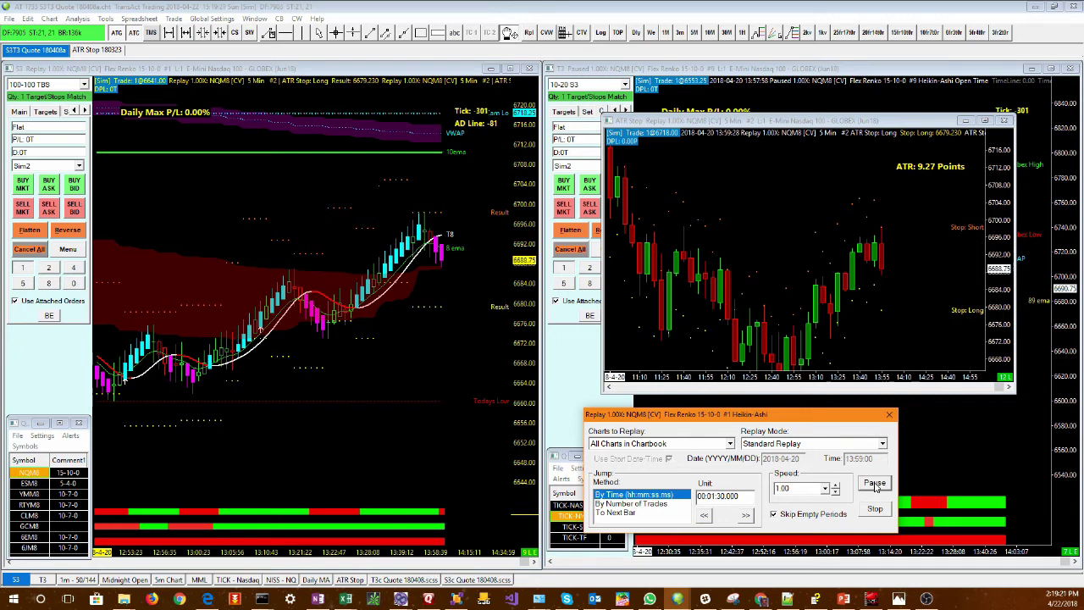
pyautogui.click(199, 154)
pyautogui.rightClick(201, 154)
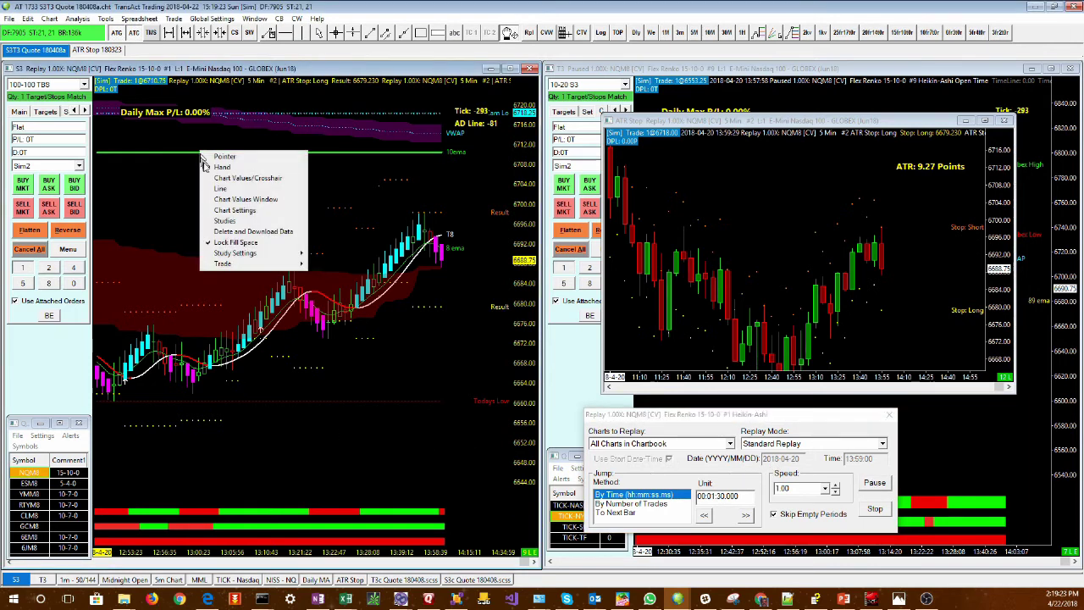
pyautogui.click(258, 221)
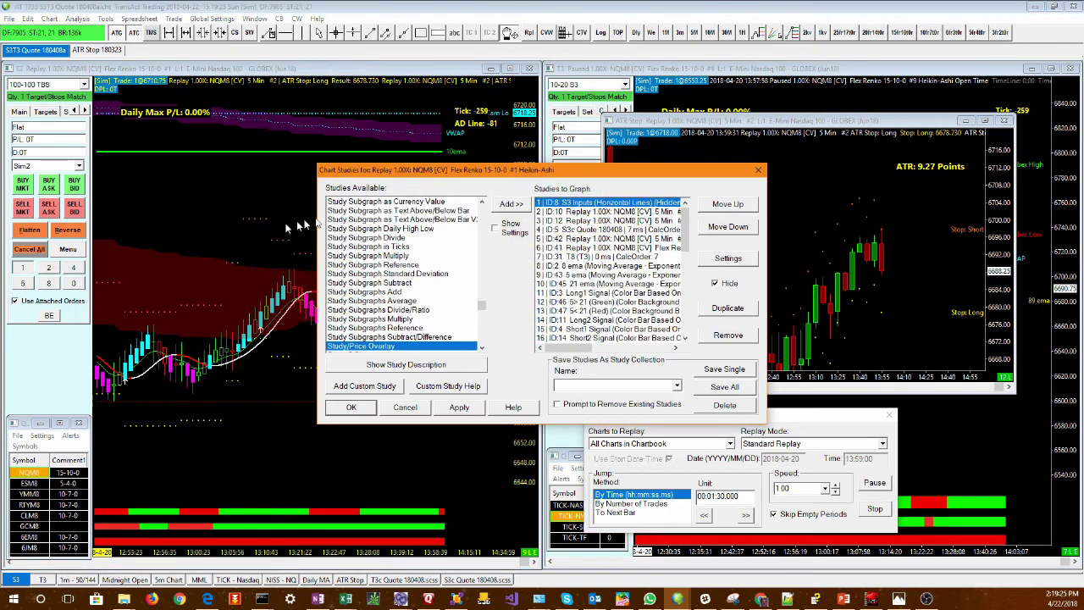
pyautogui.doubleClick(576, 203)
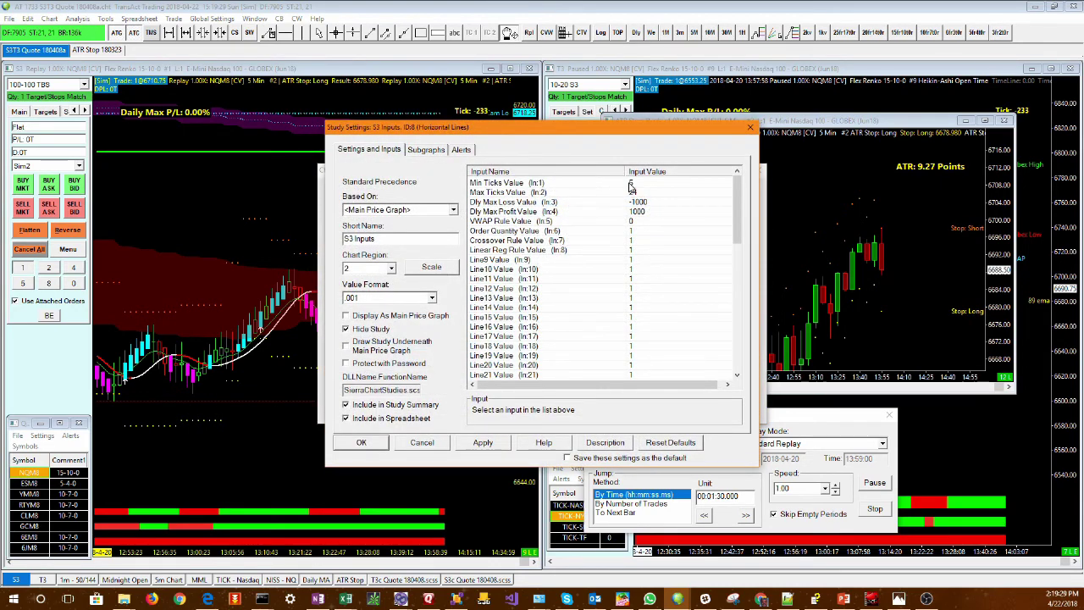
pyautogui.click(421, 442)
pyautogui.click(402, 406)
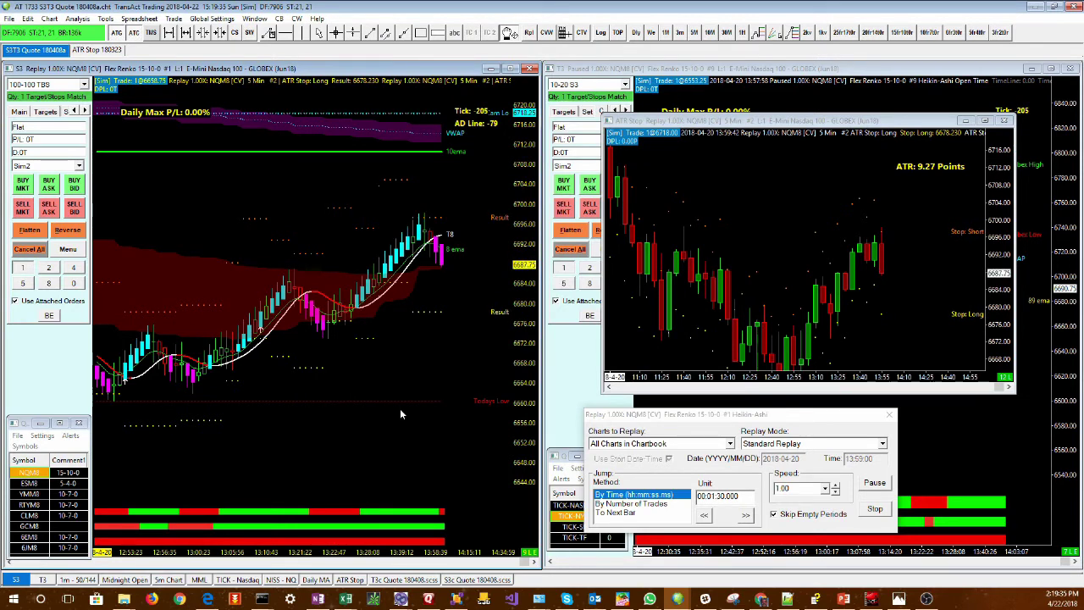
# Set the replay jump unit to 00:00:05 and jump ahead until the 6685.50 short fills.
pyautogui.click(711, 496)
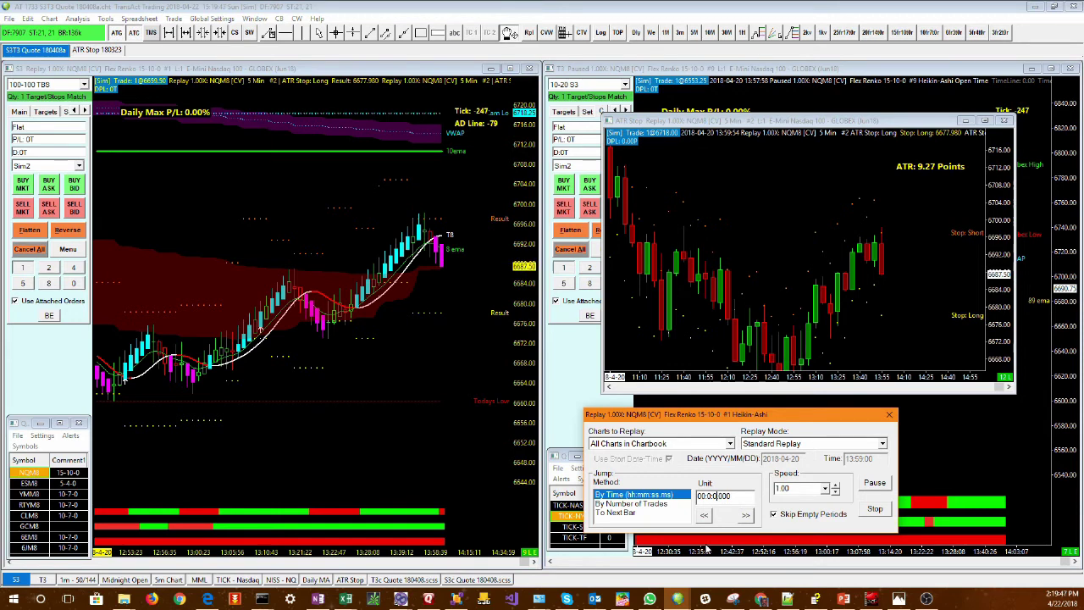
pyautogui.write('5')
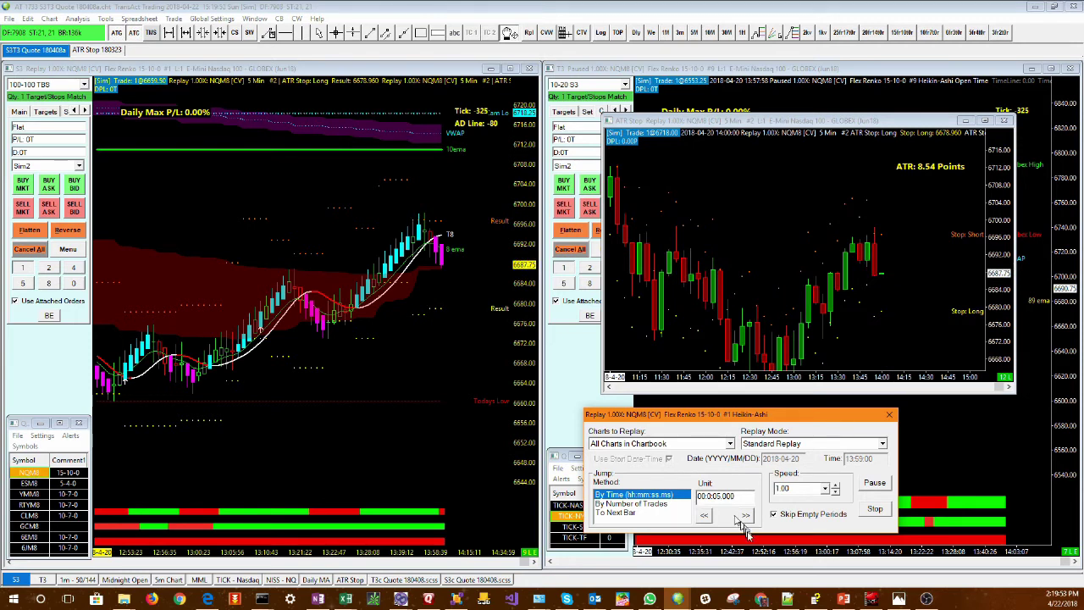
pyautogui.click(744, 516)
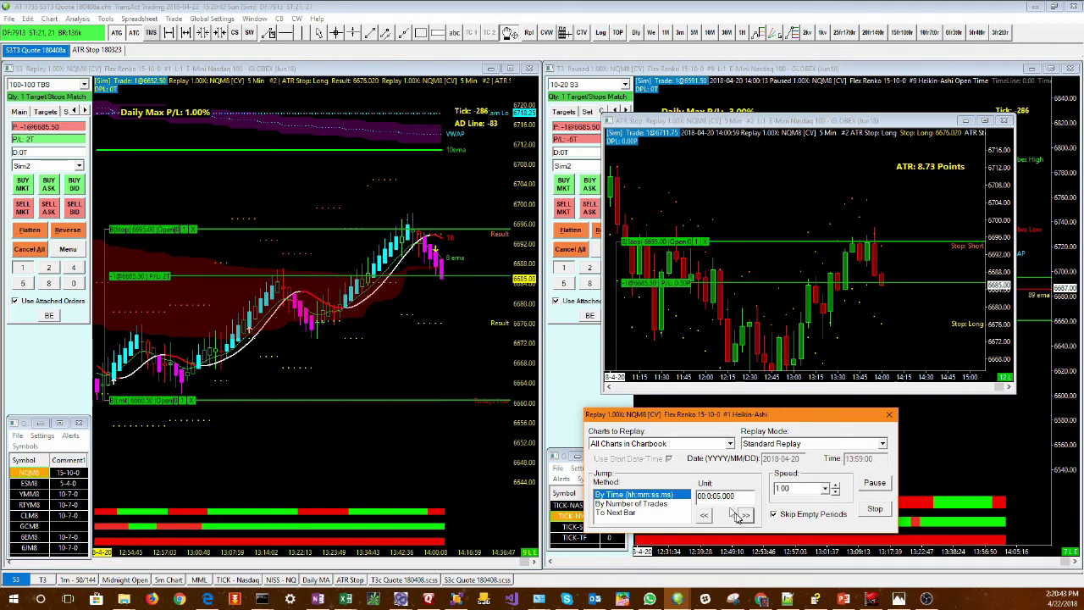
# Step the replay forward in twelve 5-second jumps, past 14:02.
pyautogui.click(746, 516)
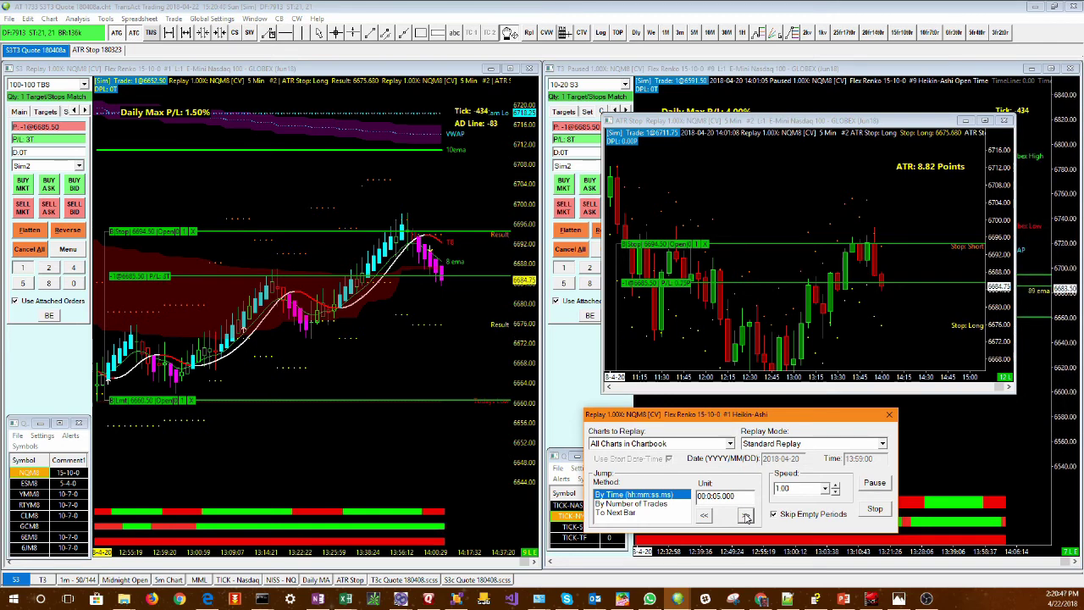
pyautogui.click(745, 516)
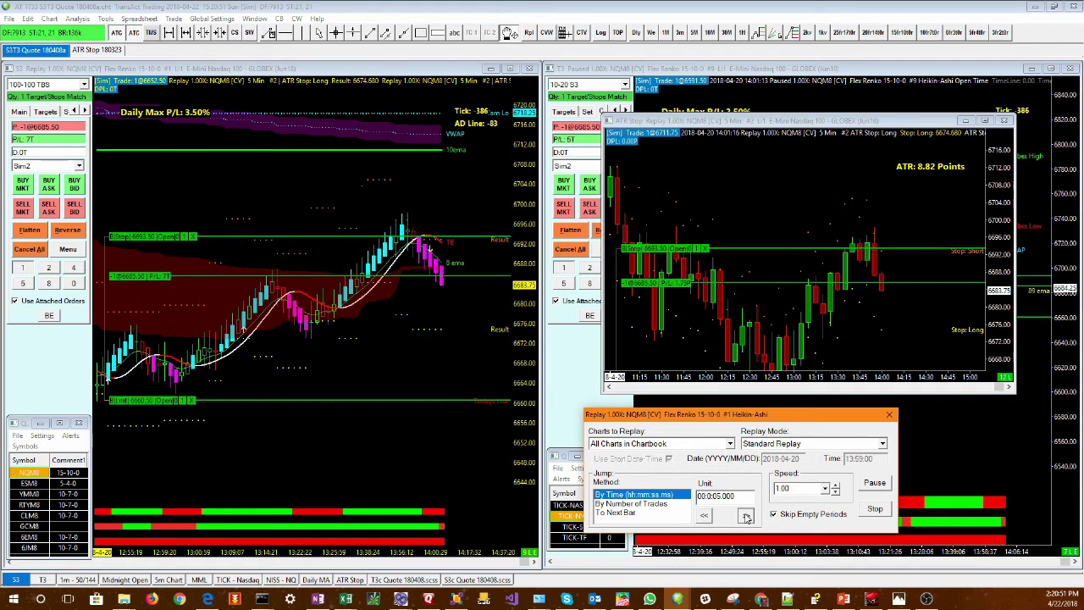
pyautogui.click(745, 516)
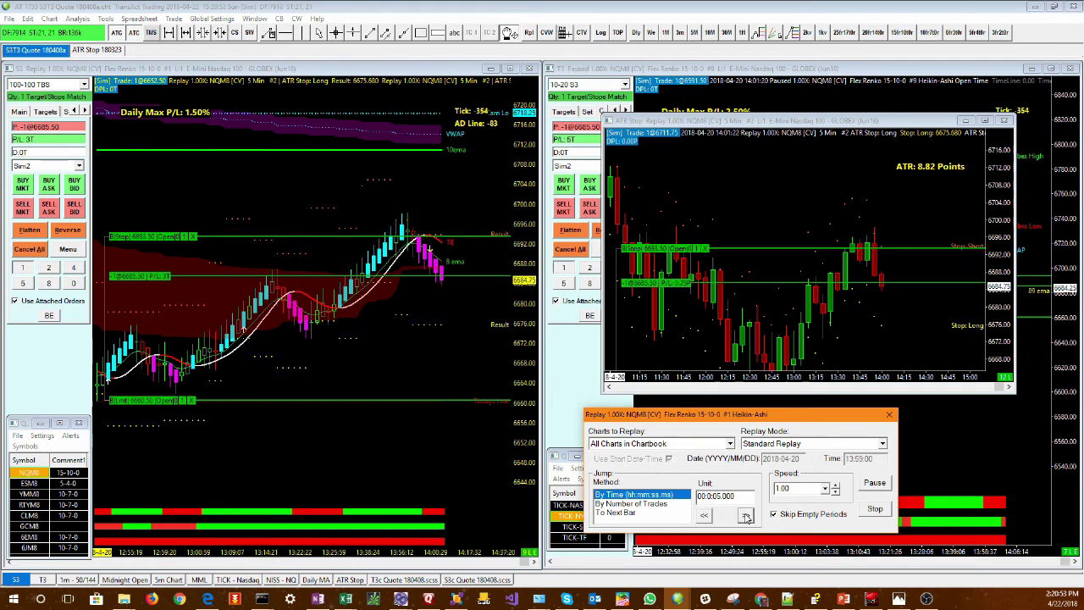
pyautogui.click(745, 516)
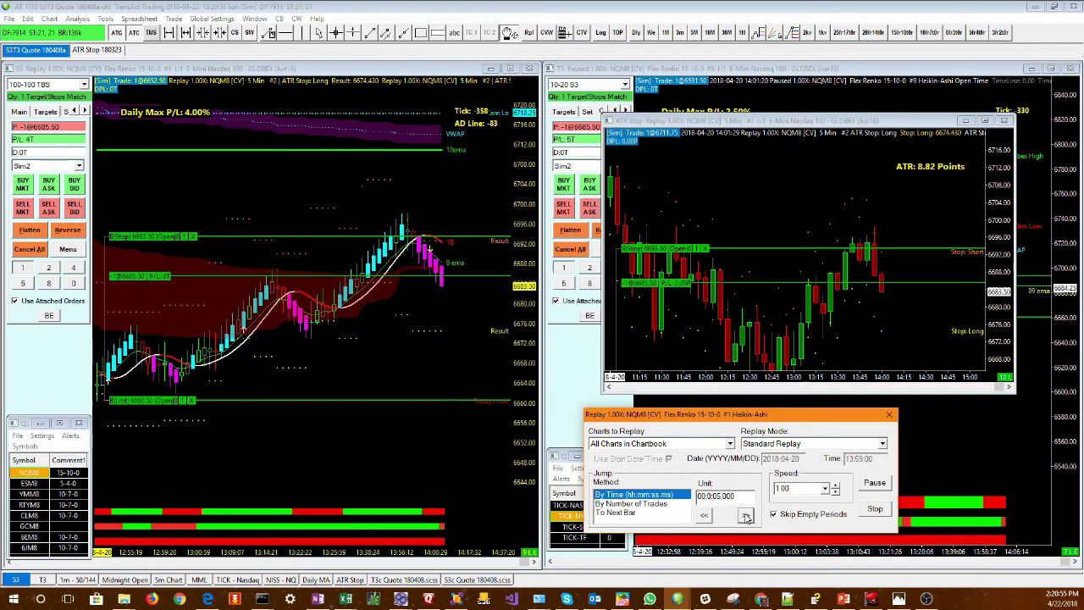
pyautogui.click(745, 516)
pyautogui.click(745, 516)
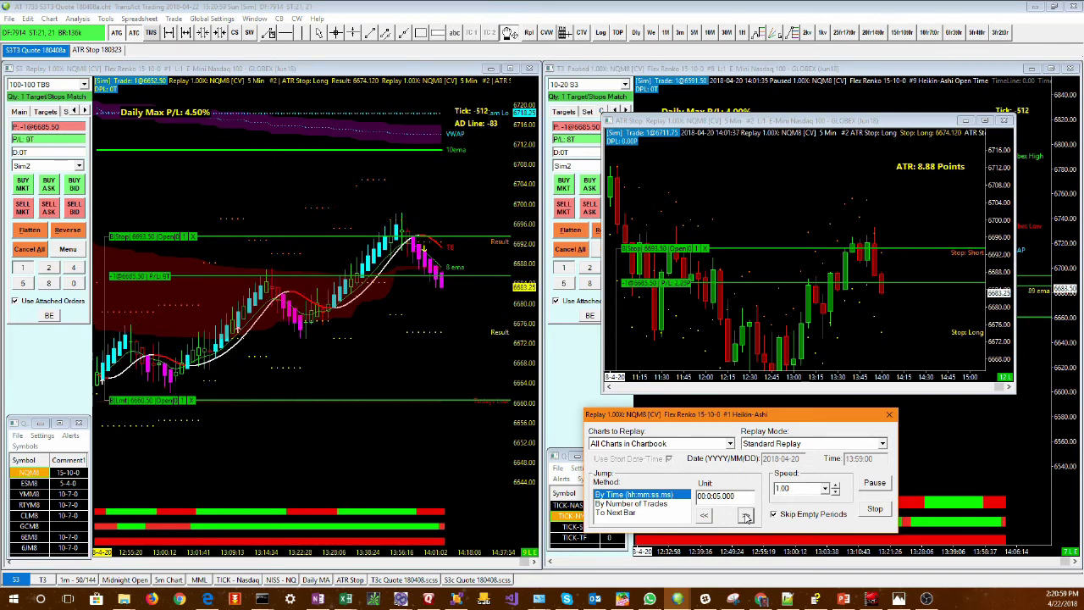
pyautogui.click(745, 515)
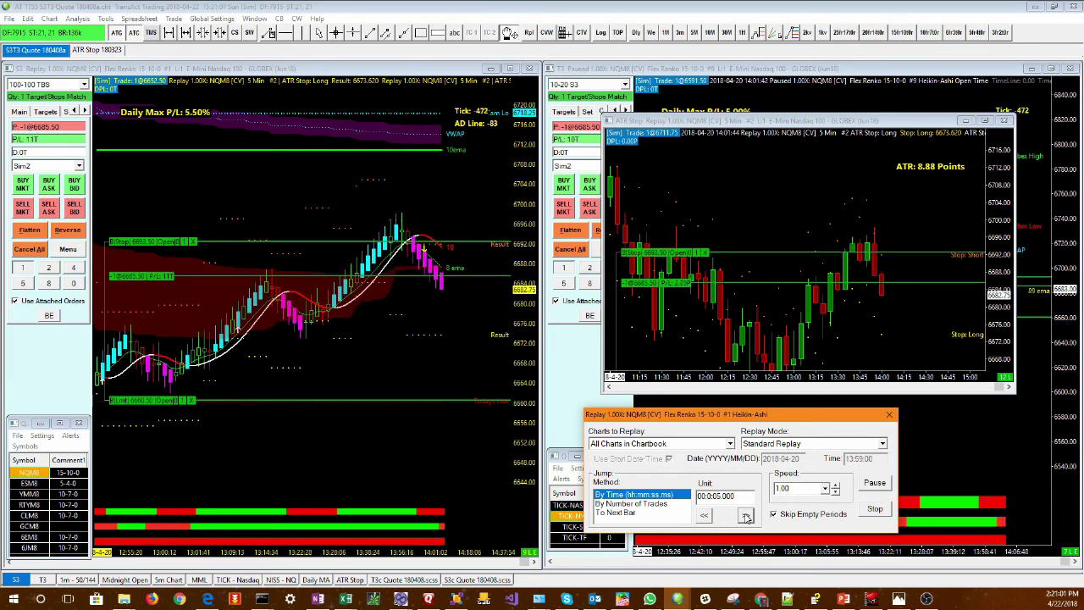
pyautogui.click(745, 515)
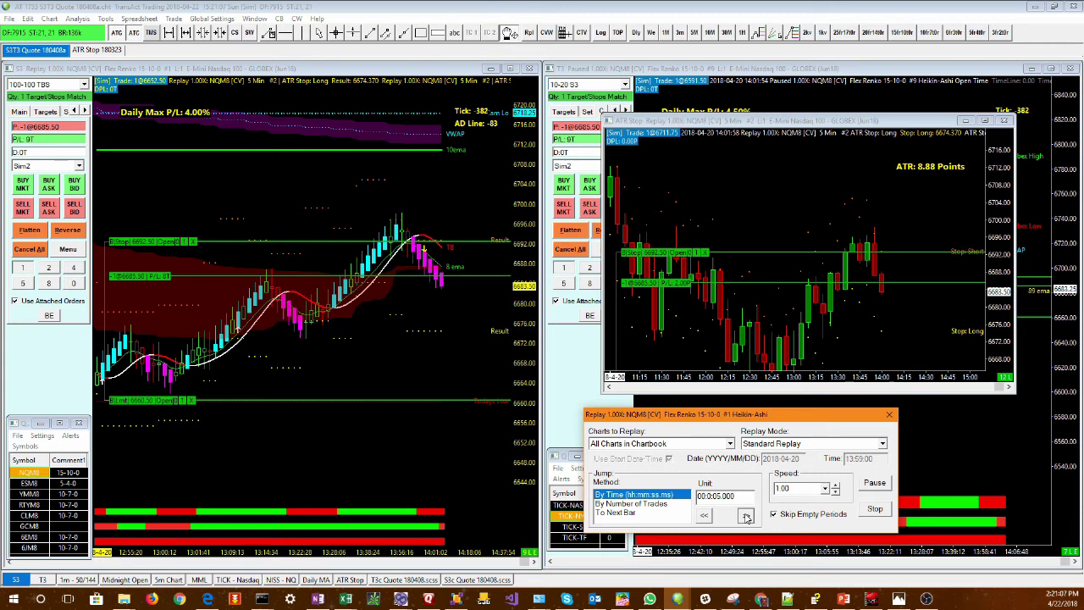
pyautogui.click(746, 516)
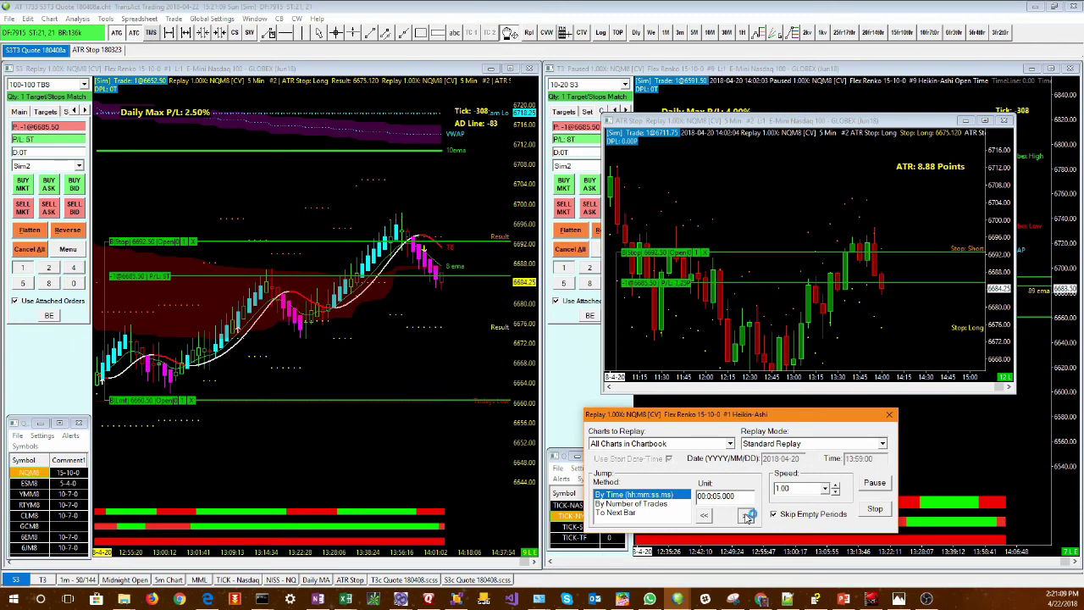
pyautogui.click(745, 516)
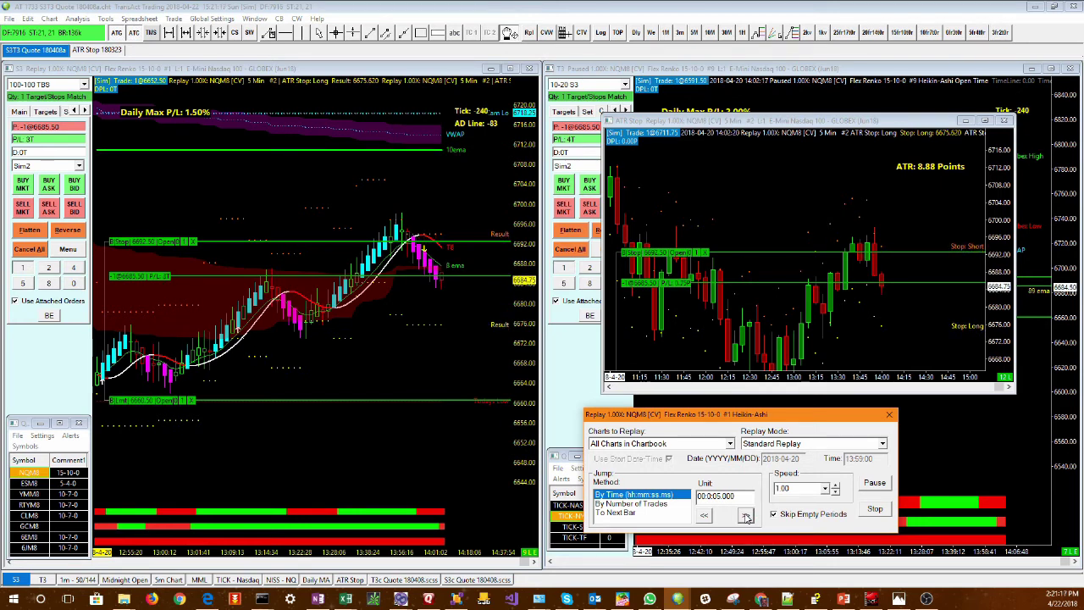
pyautogui.click(745, 517)
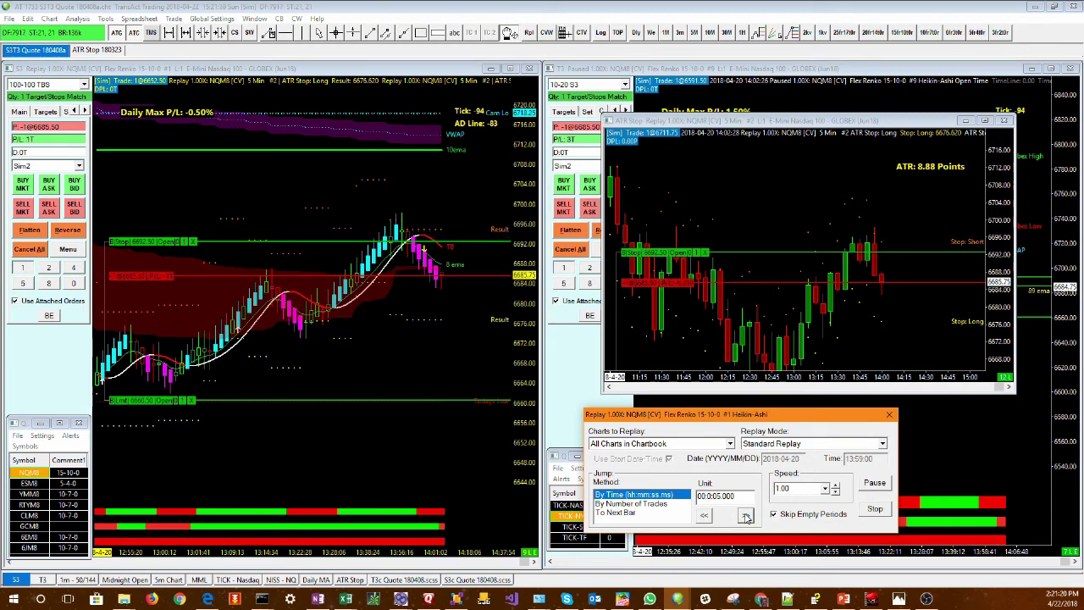
pyautogui.click(746, 516)
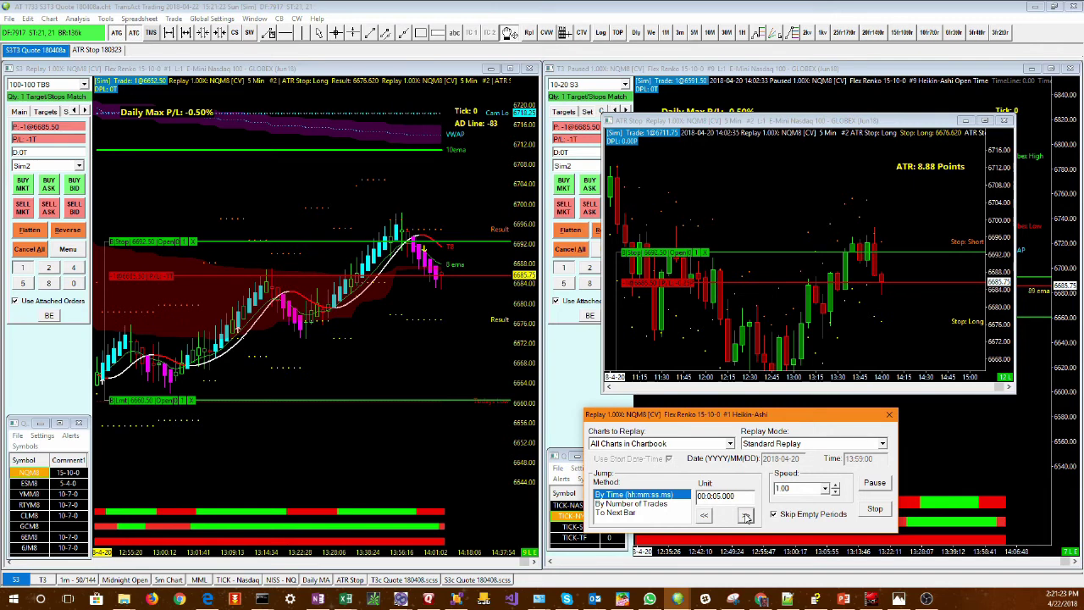
# Set replay speed to 10 and move the short's profit target to 6677.50.
pyautogui.click(823, 489)
pyautogui.click(798, 529)
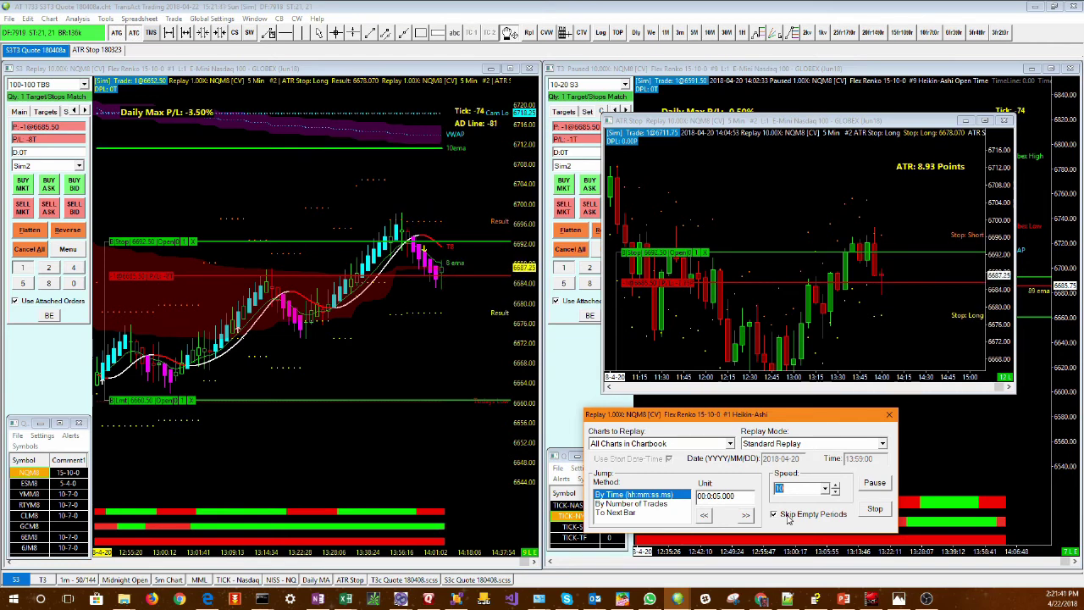
pyautogui.click(133, 400)
pyautogui.moveTo(133, 400); pyautogui.dragTo(132, 315)
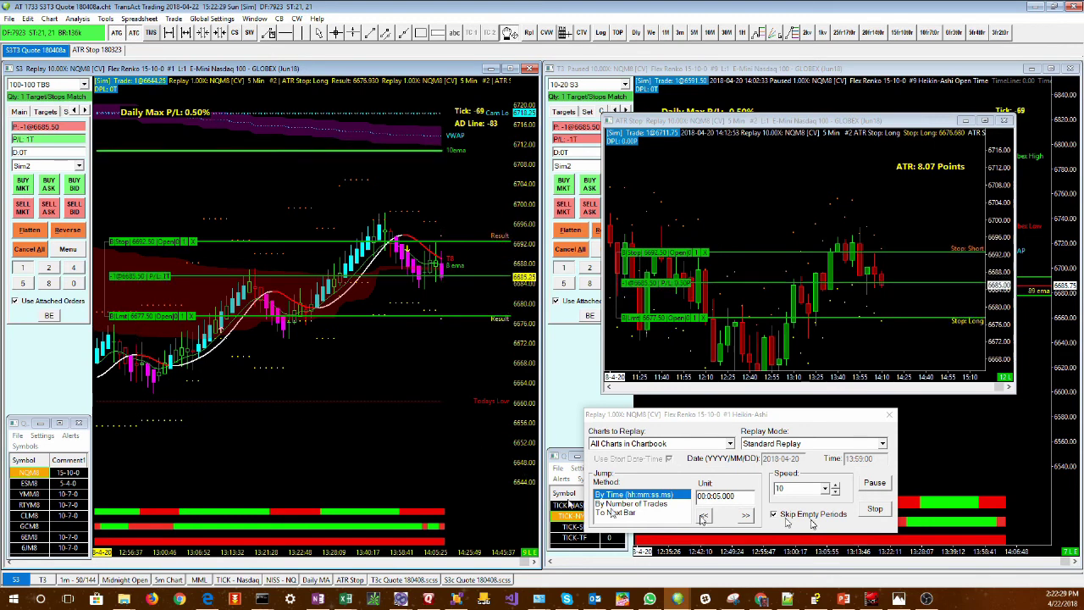
# Jump ahead 5 seconds, lower the profit target to 6676.00 then 6672.50, and check the Targets settings.
pyautogui.click(746, 517)
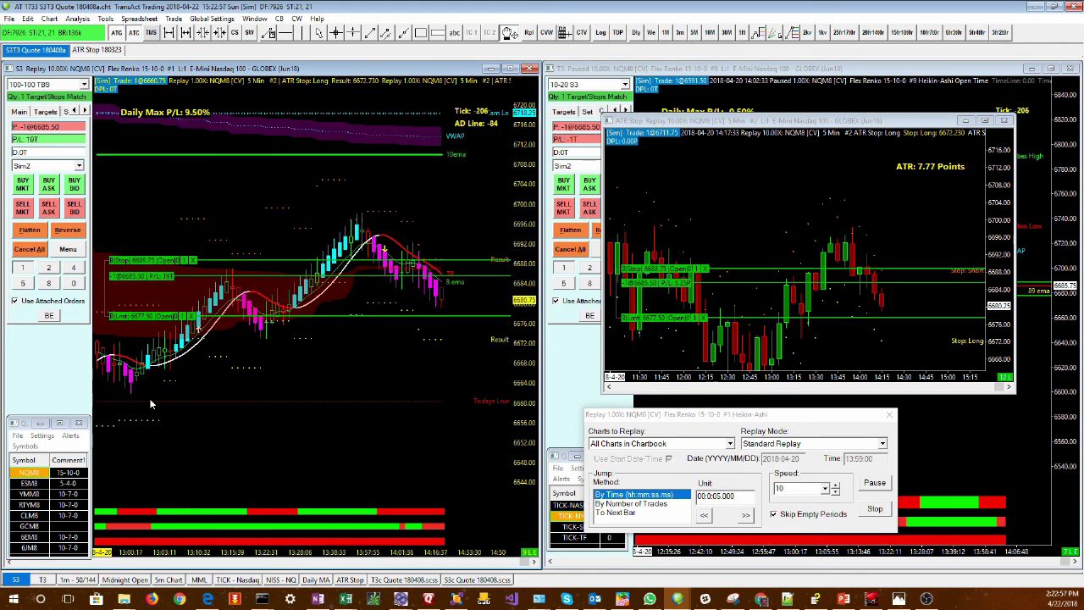
pyautogui.moveTo(111, 316); pyautogui.dragTo(116, 331)
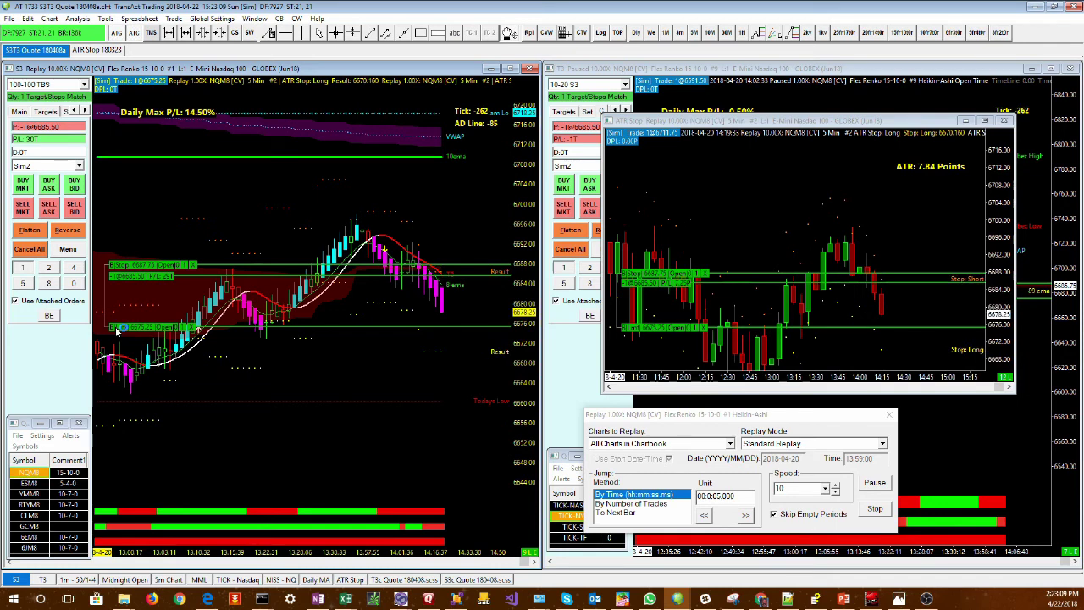
pyautogui.moveTo(141, 327); pyautogui.dragTo(139, 345)
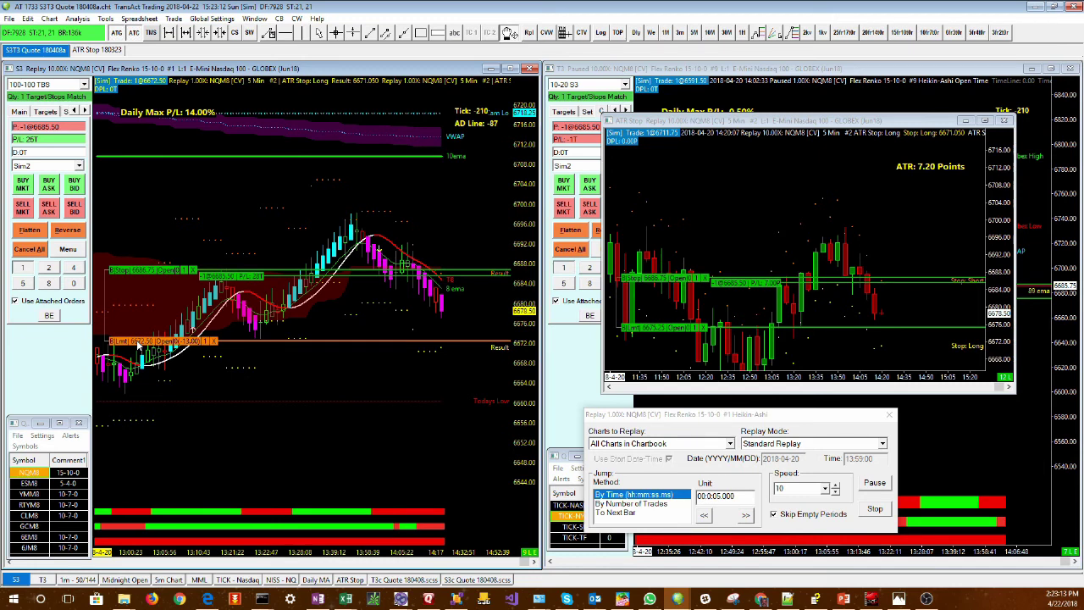
pyautogui.click(138, 343)
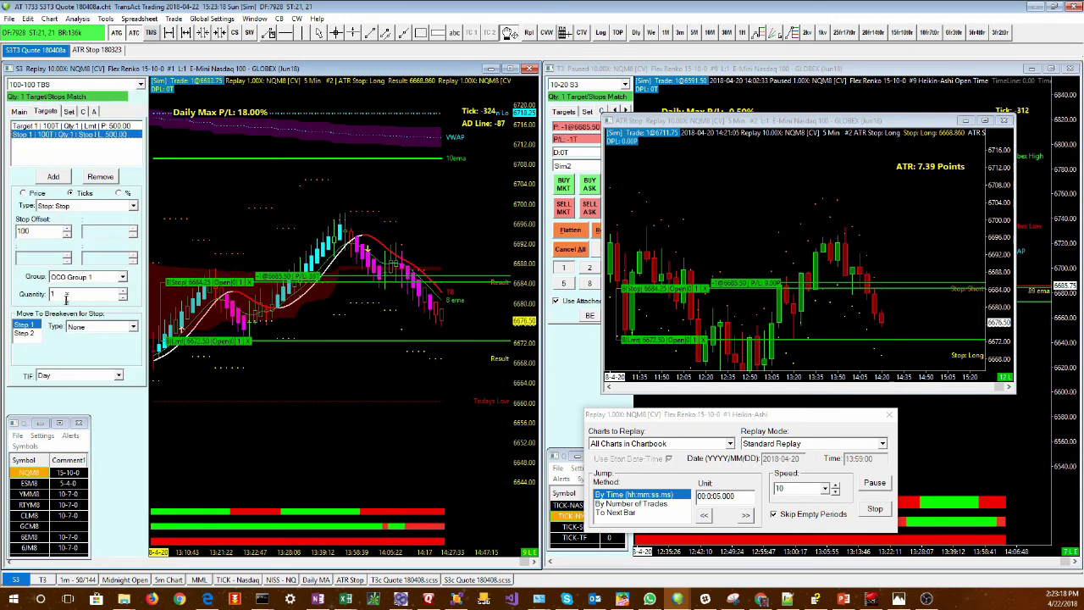
pyautogui.click(83, 115)
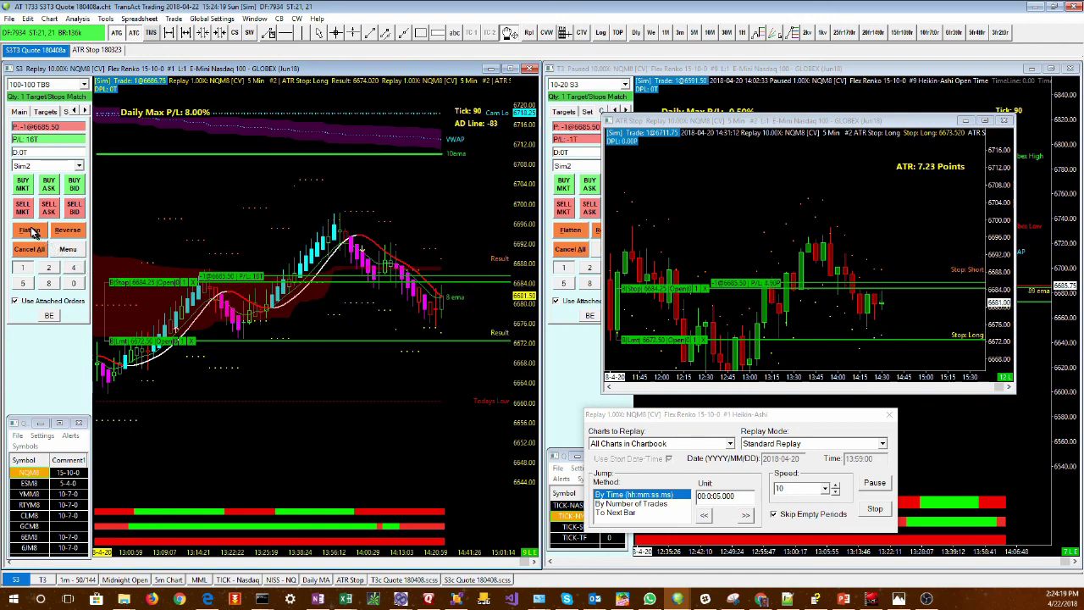
# Flatten the 6685.50 short from the chart's Trade Window, closing it 19 ticks up.
pyautogui.click(31, 230)
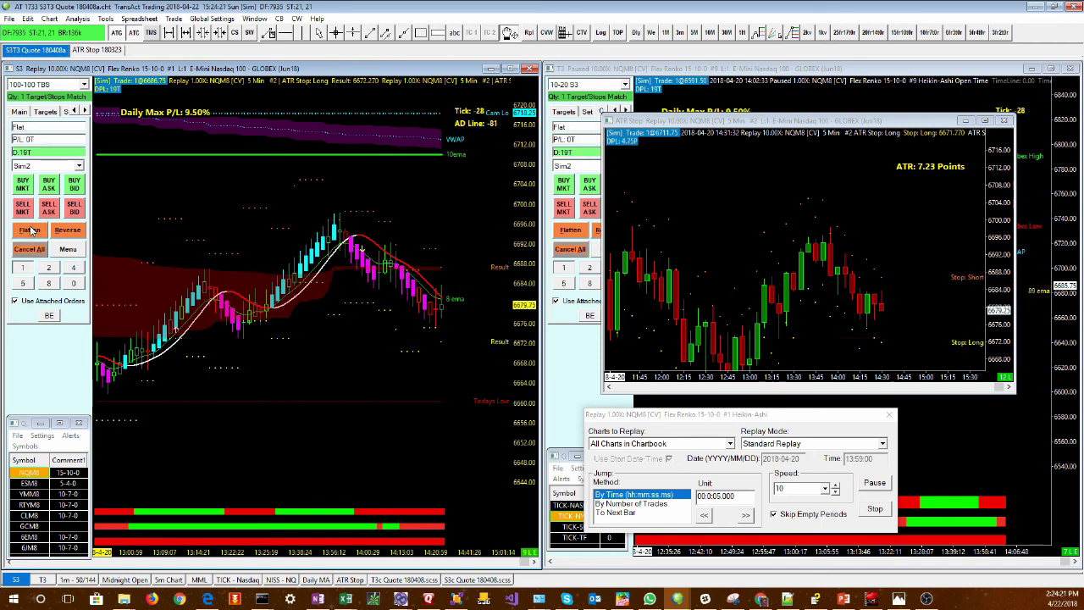